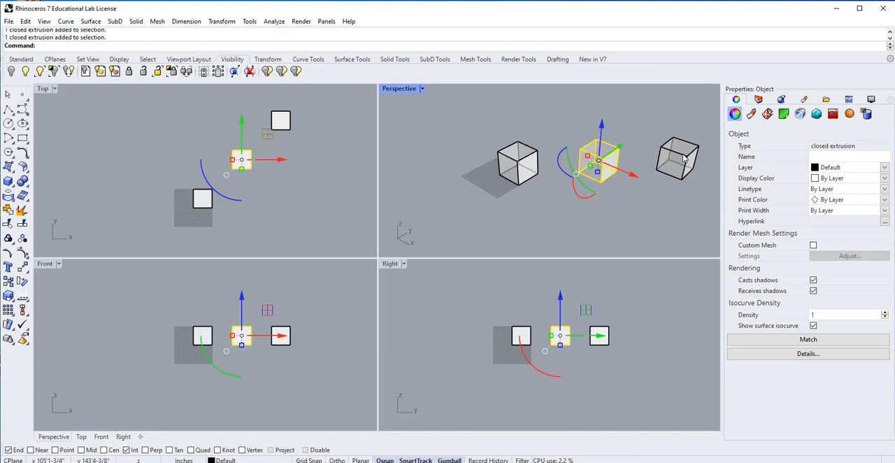
Copy the third cube to make a fourth in the row, using matching corners of the second and third cubes as reference points.
click(684, 159)
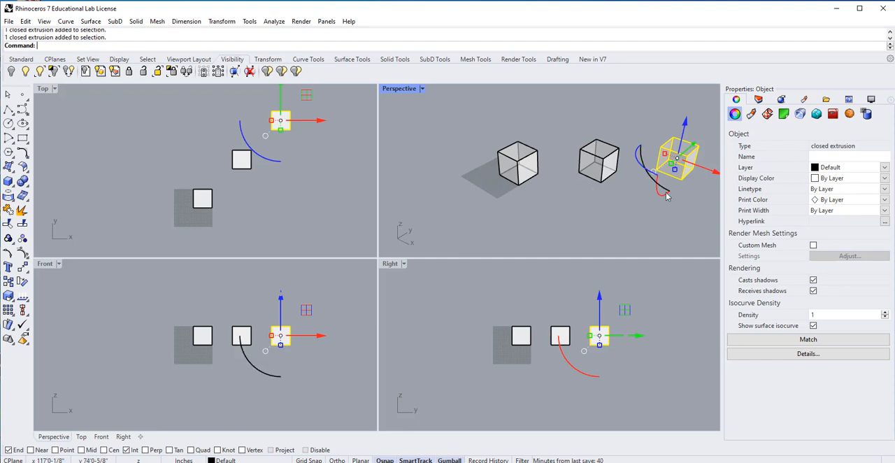
click(608, 216)
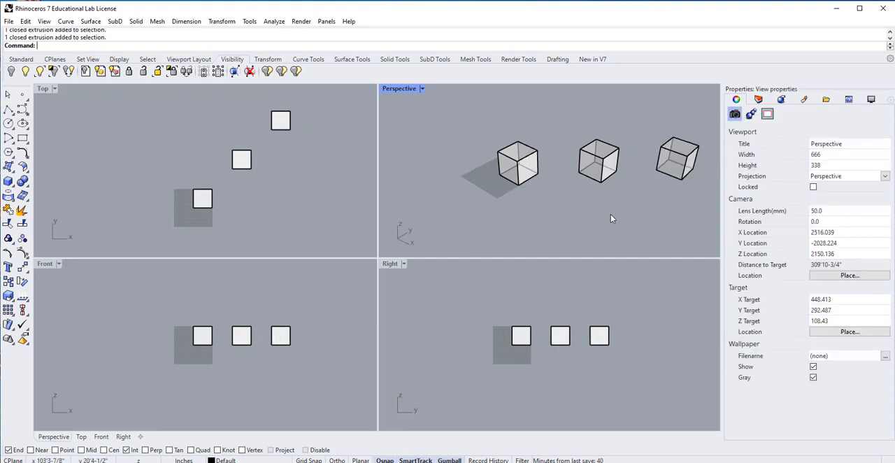
scroll(610, 213, down, 1)
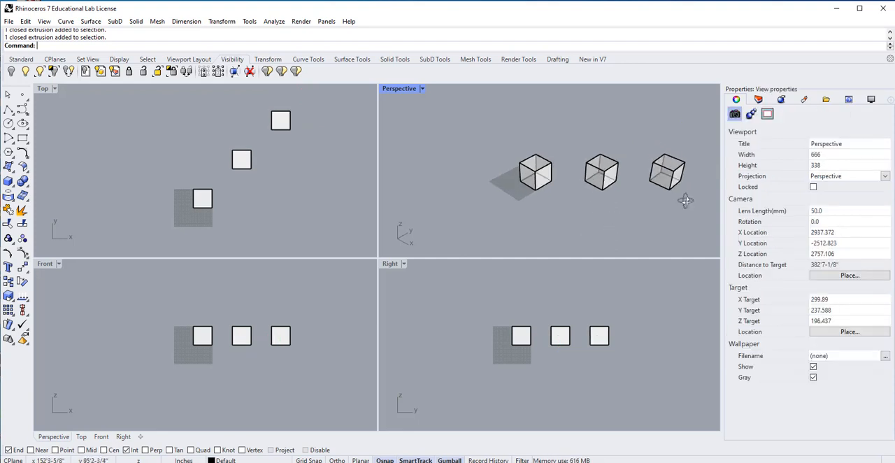
shift+right_drag(681, 200, 587, 186)
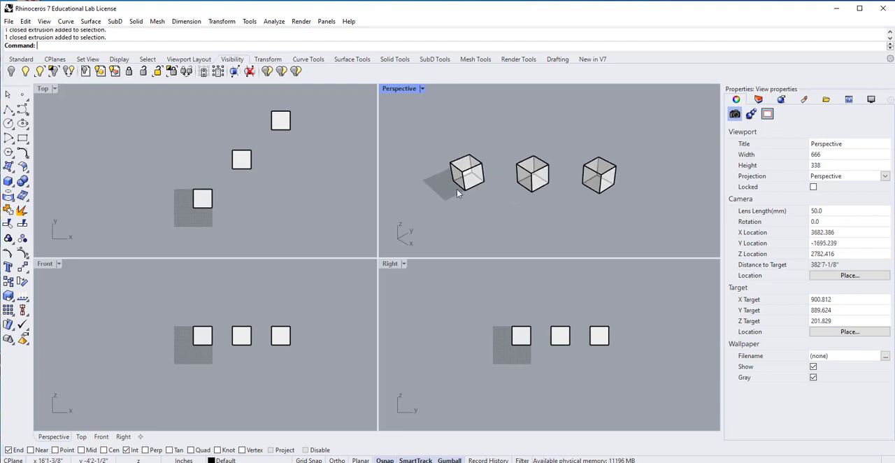
text(Copy)
key(Return)
click(606, 196)
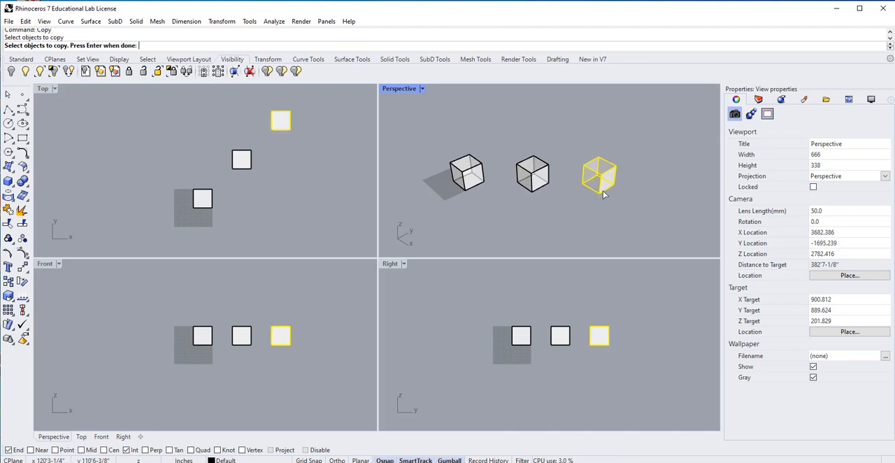
key(Return)
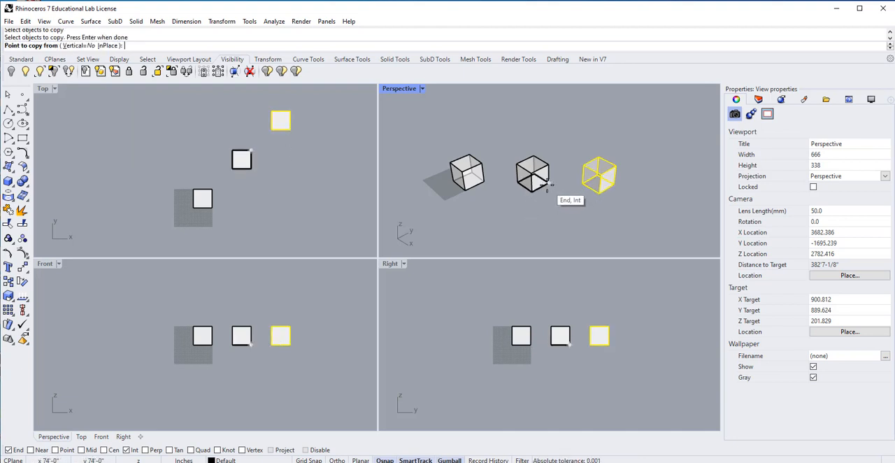
click(544, 189)
click(633, 195)
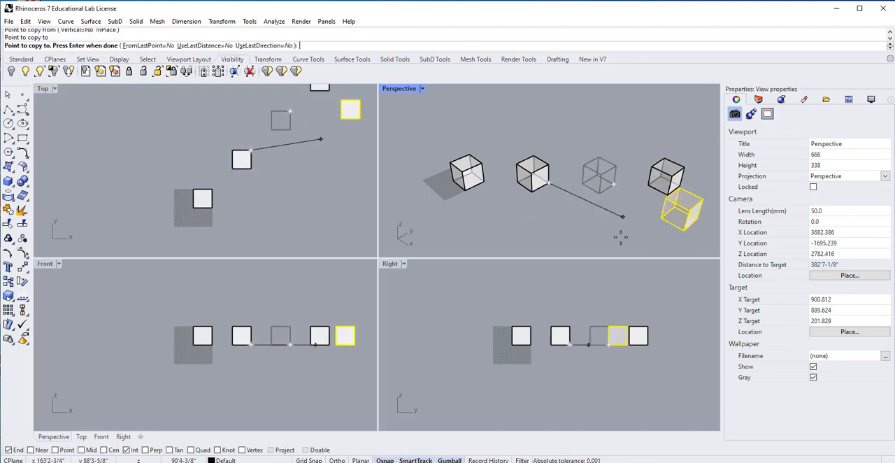
key(Return)
Explode the second cube in the row into separate surfaces.
right_drag(612, 226, 593, 231)
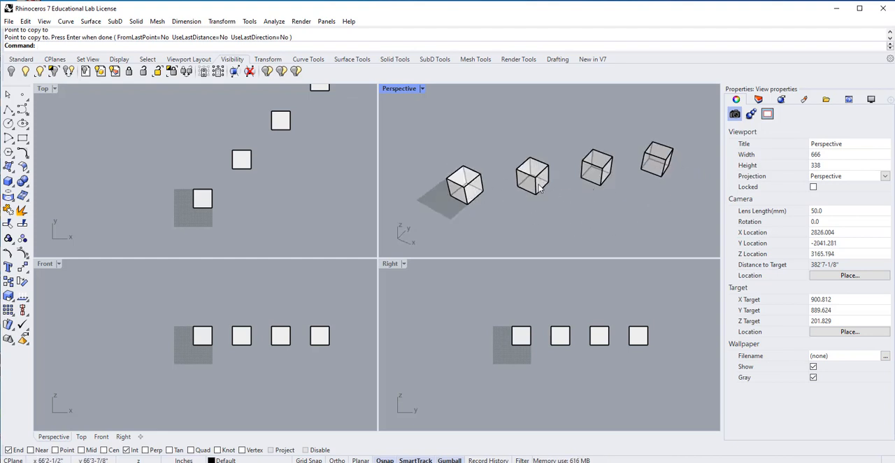
click(471, 186)
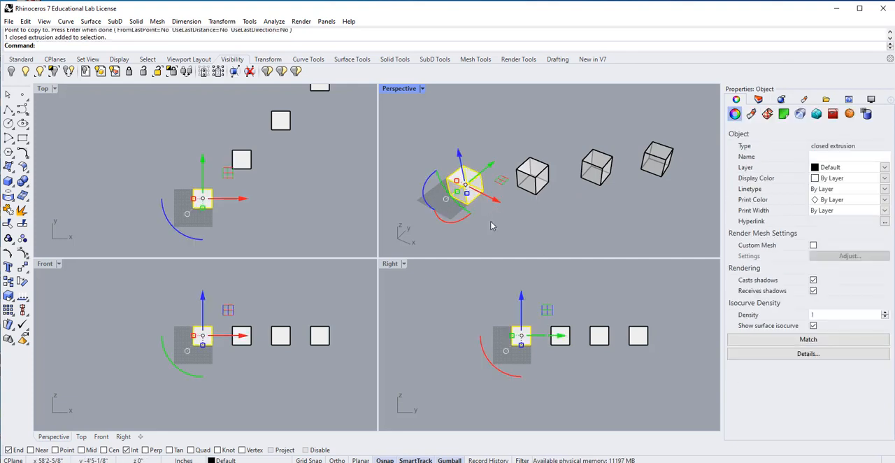
right_drag(479, 224, 469, 197)
click(523, 147)
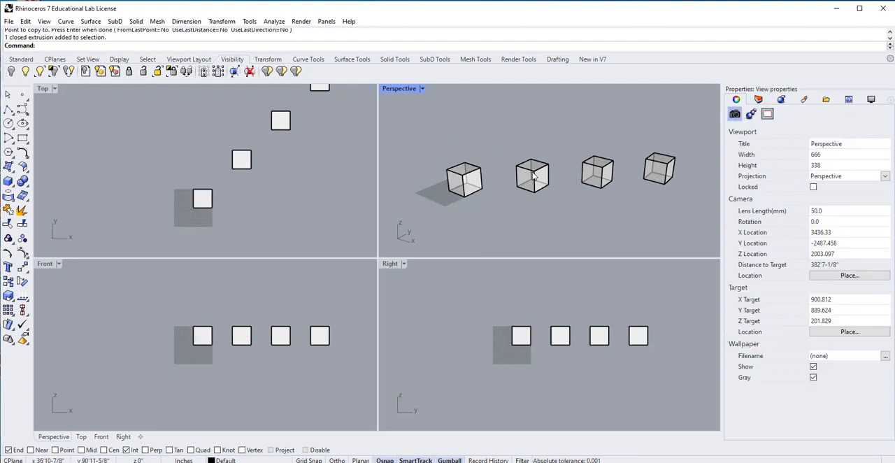
click(535, 177)
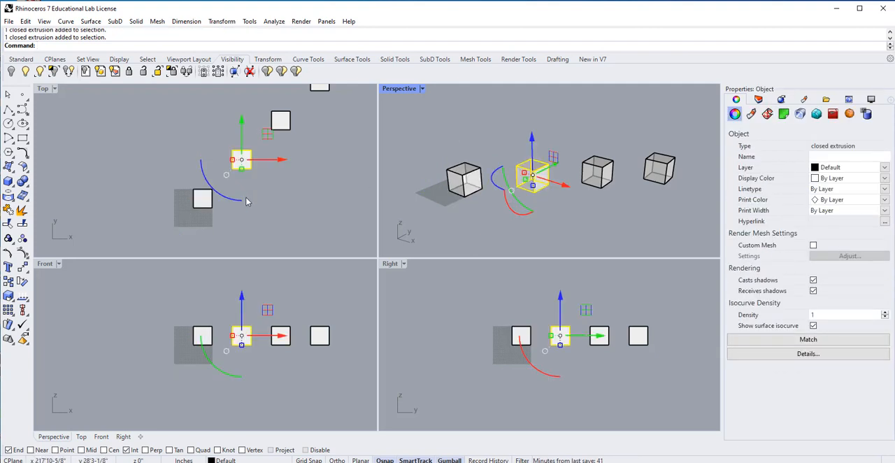
click(21, 211)
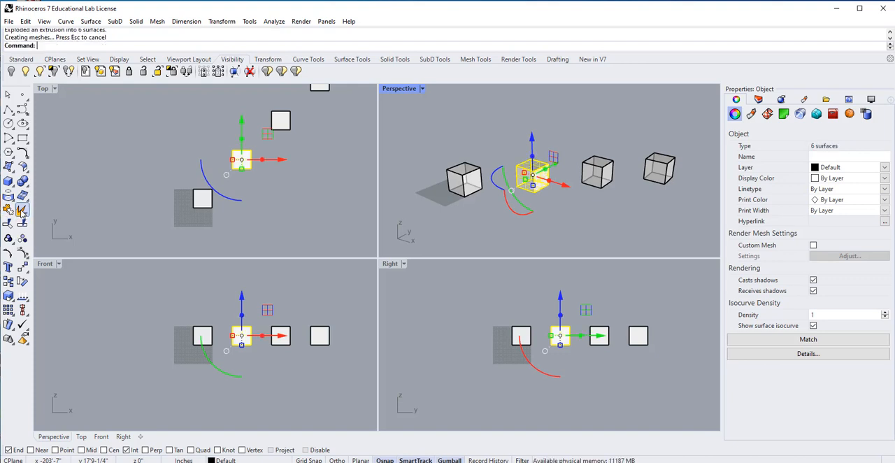
click(434, 238)
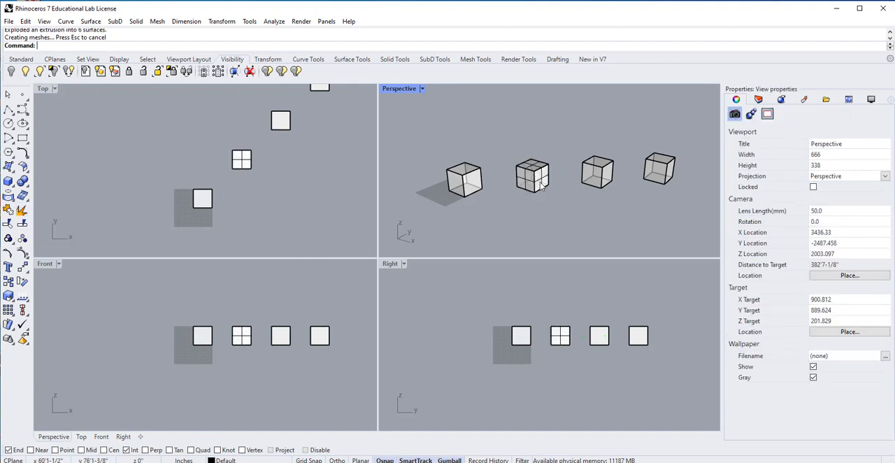
Select individual surfaces of the exploded cube, including a side and the top, to examine how it is separated.
scroll(539, 186, up, 2)
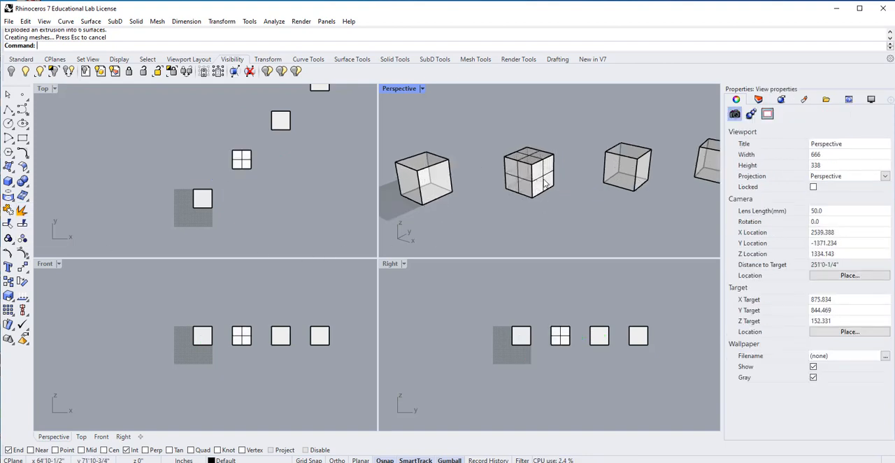
click(545, 180)
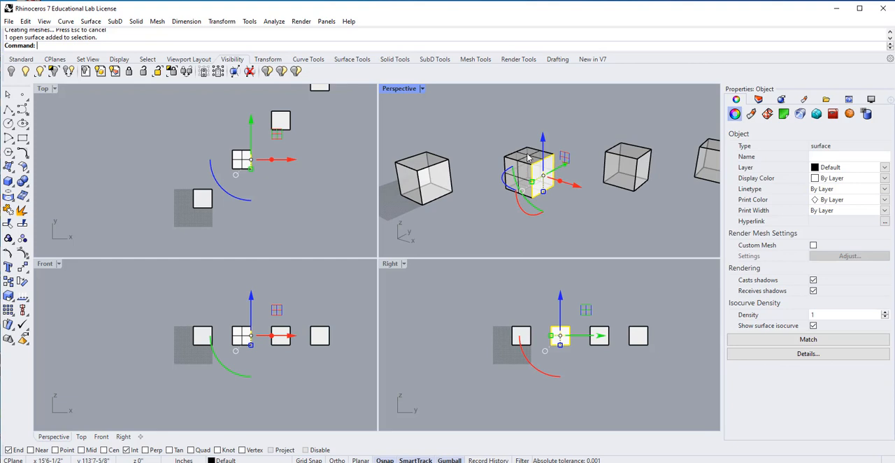
click(519, 186)
click(560, 189)
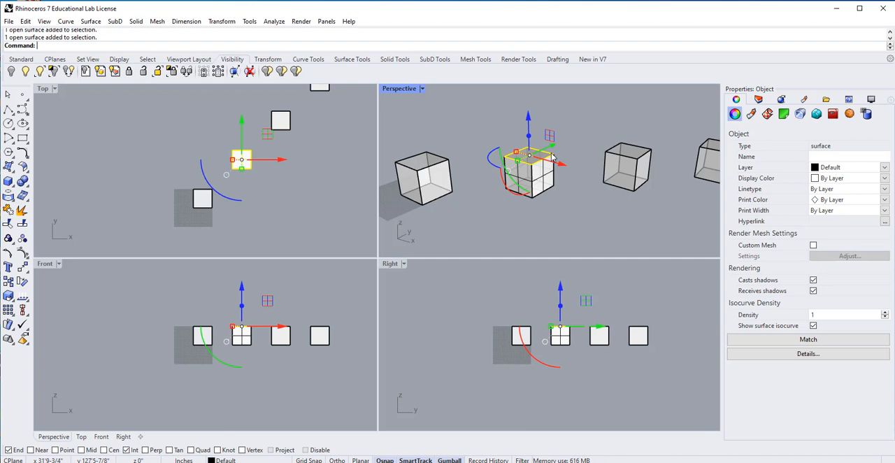
click(471, 208)
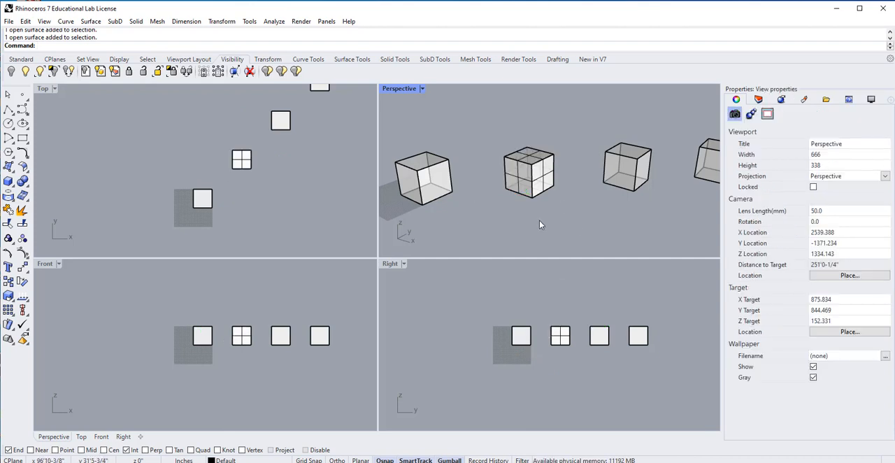
Delete the bottom surface of the exploded second cube and examine the open box from above and below.
right_drag(539, 224, 520, 182)
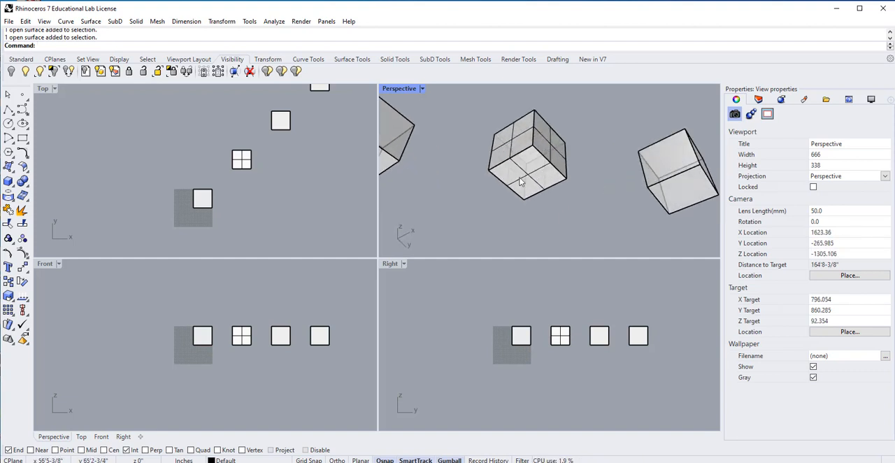
click(524, 174)
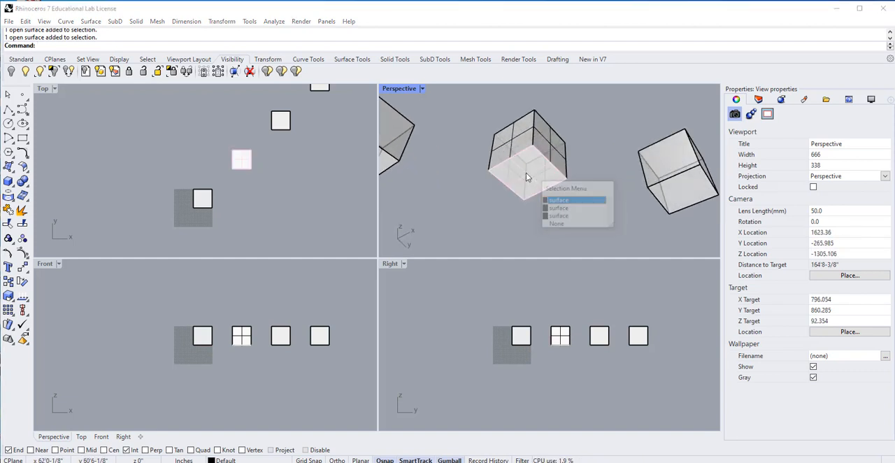
click(578, 200)
key(Delete)
right_drag(598, 188, 526, 163)
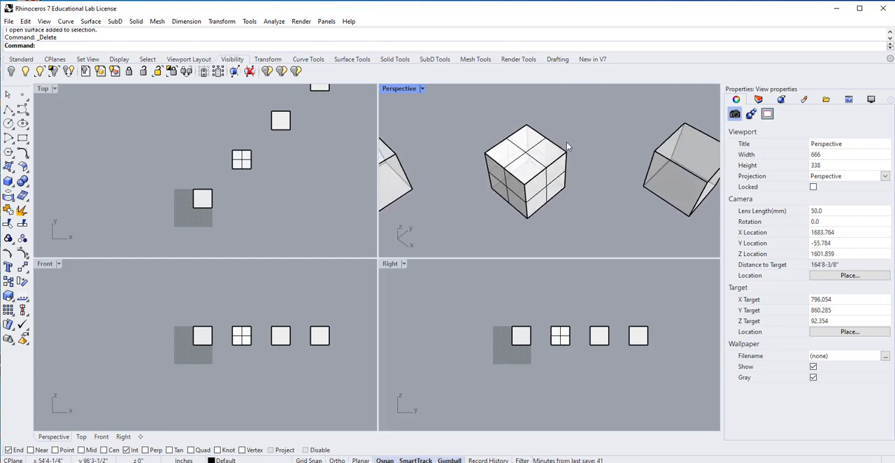
right_drag(566, 142, 589, 138)
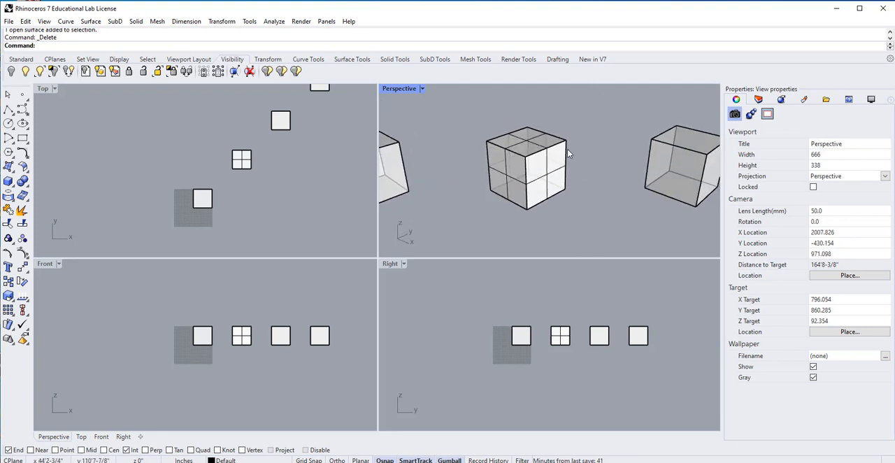
right_drag(540, 194, 539, 160)
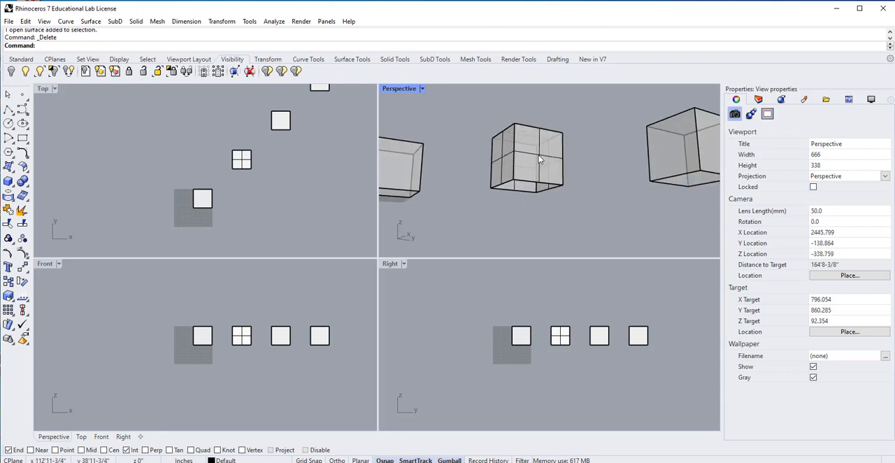
click(538, 159)
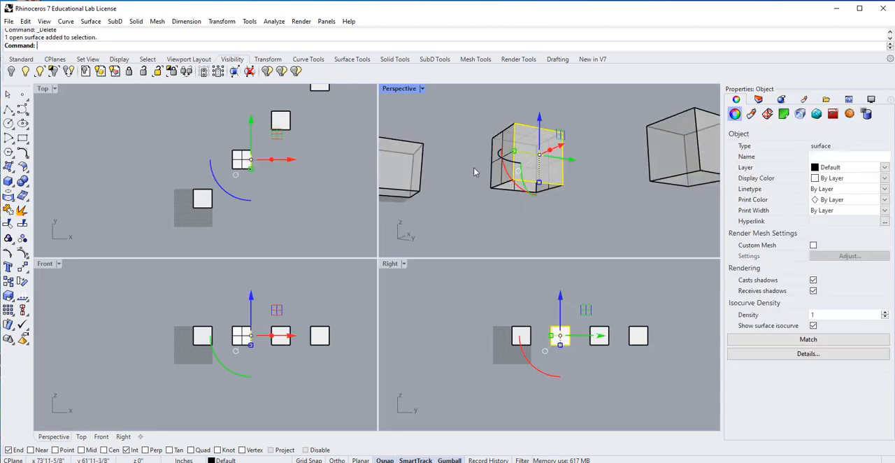
right_drag(584, 194, 585, 212)
click(588, 204)
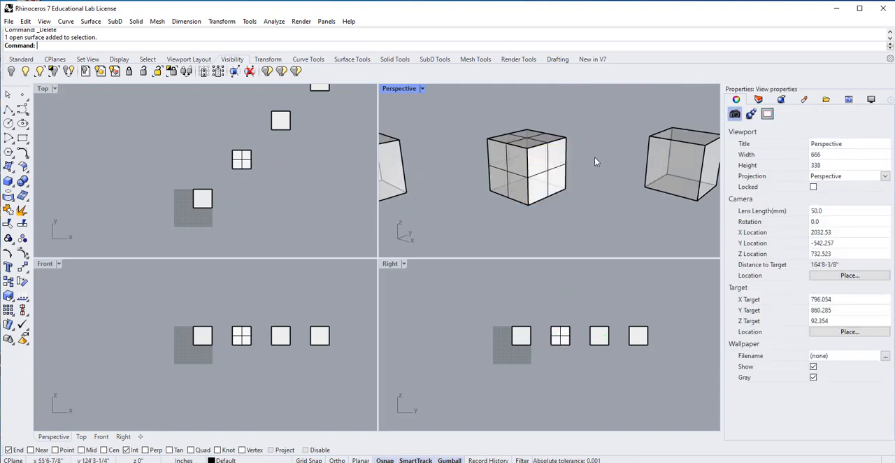
Compare selecting the whole third cube with sub-selecting its bottom face and one vertical edge, without exploding it.
right_drag(598, 159, 610, 307)
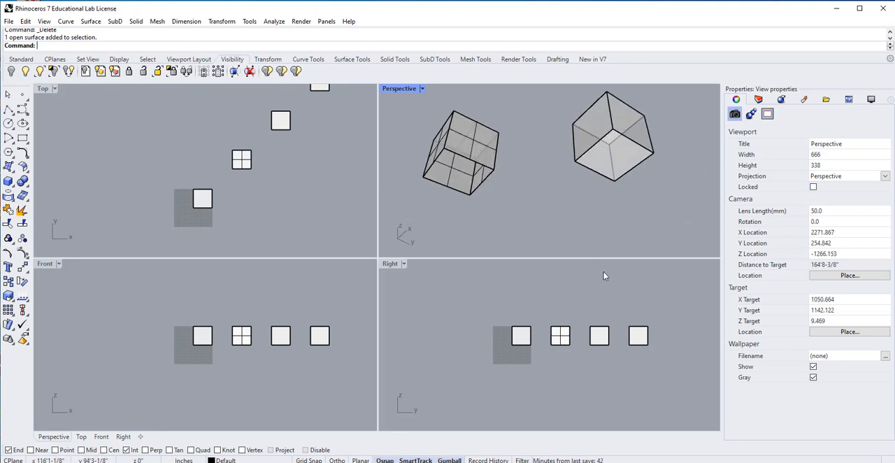
click(615, 155)
click(678, 152)
click(650, 135)
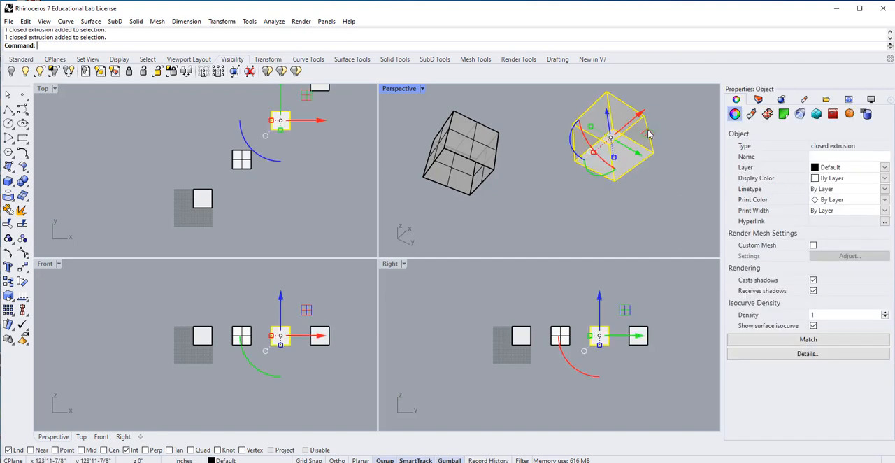
click(676, 176)
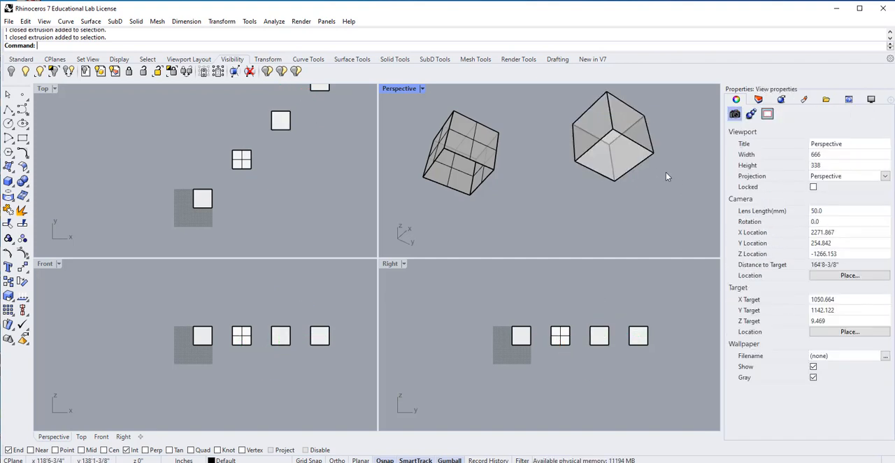
ctrl+shift+click(626, 155)
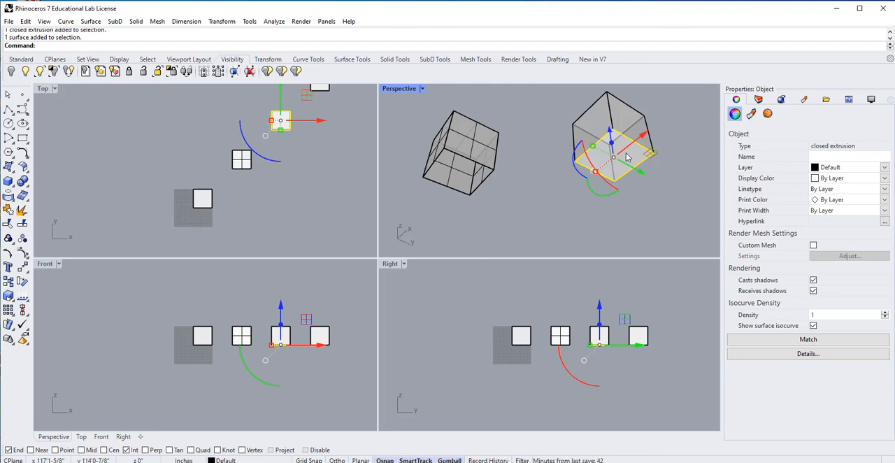
key(Escape)
ctrl+shift+click(650, 142)
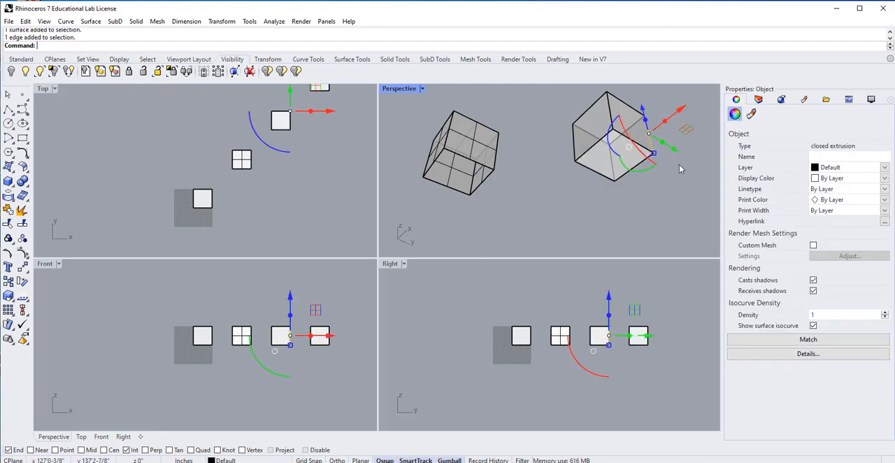
mouse_move(683, 177)
right_down()
mouse_move(687, 218)
mouse_move(673, 172)
right_up()
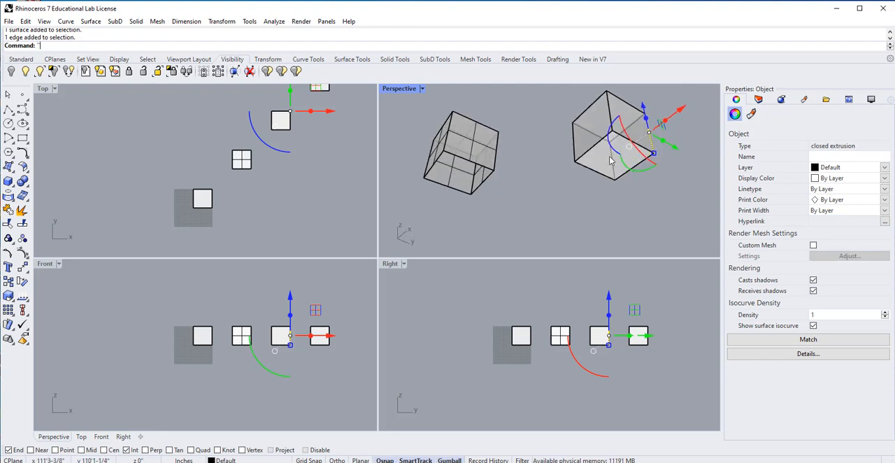
click(664, 188)
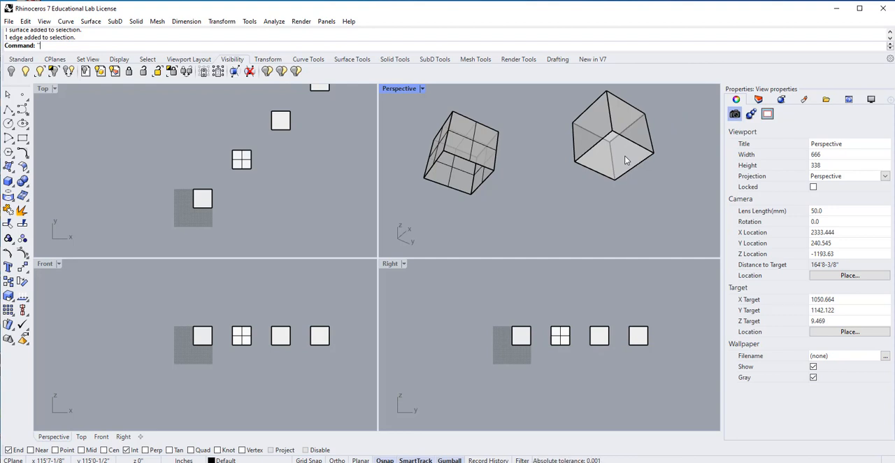
Sub-select the bottom face of the unexploded third cube and delete it.
ctrl+shift+click(624, 155)
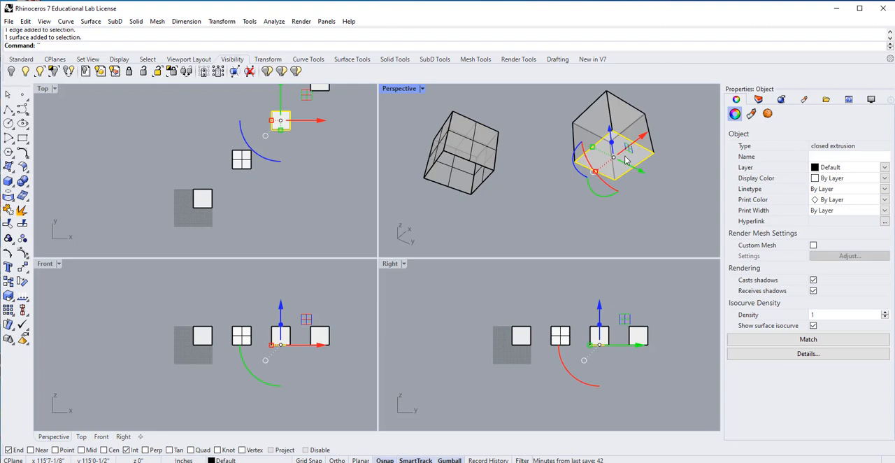
key(Delete)
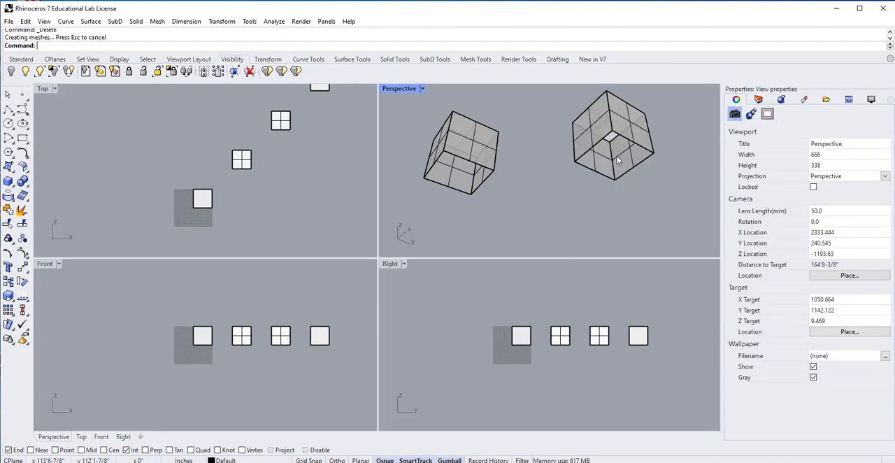
right_drag(643, 184, 613, 94)
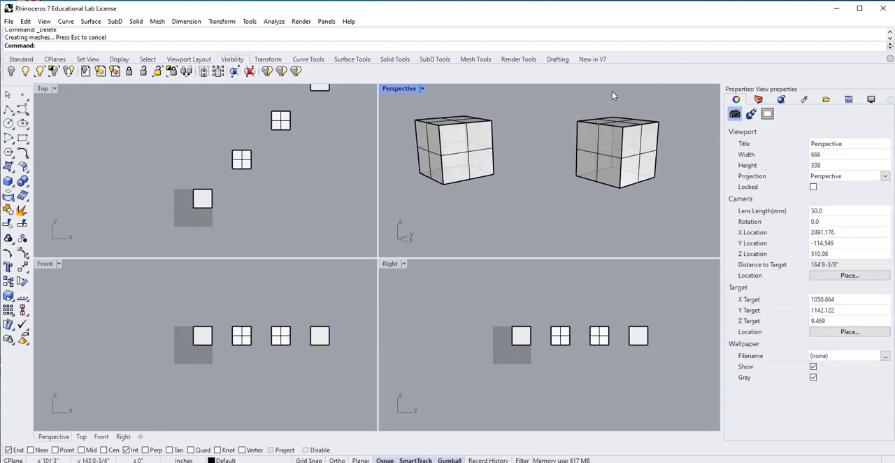
right_drag(545, 168, 552, 231)
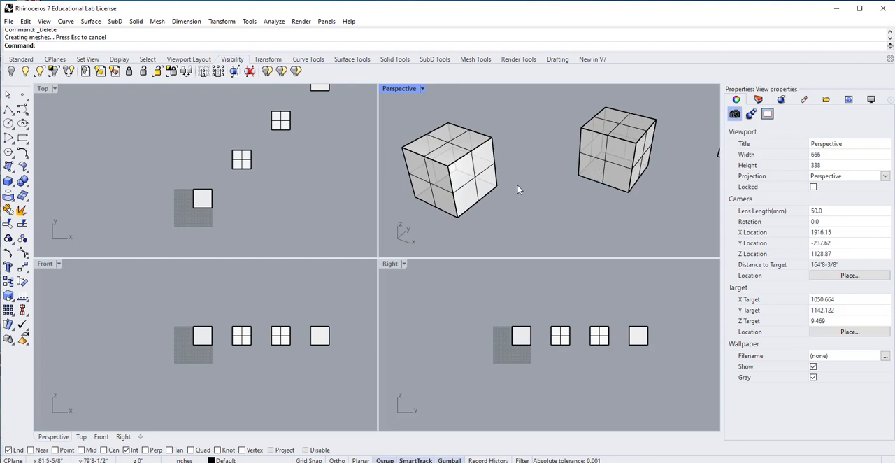
Compare selecting individual side surfaces of the exploded second cube with selecting the unexploded third cube as a whole.
click(467, 188)
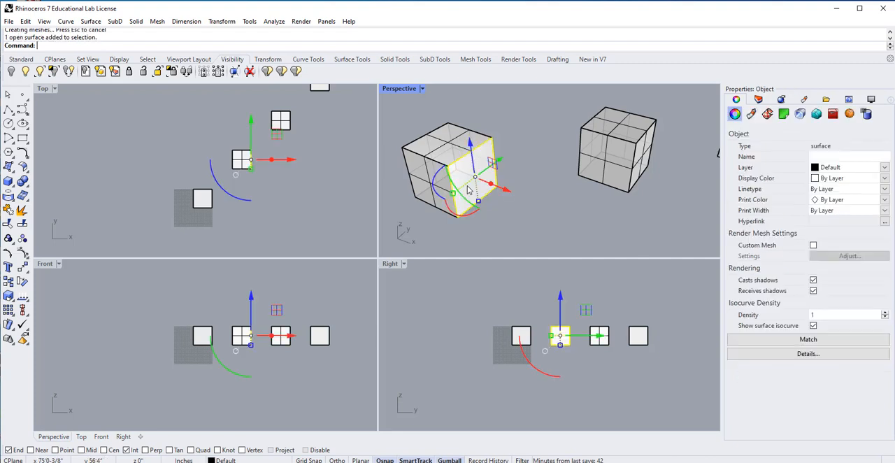
click(412, 218)
click(428, 197)
click(437, 228)
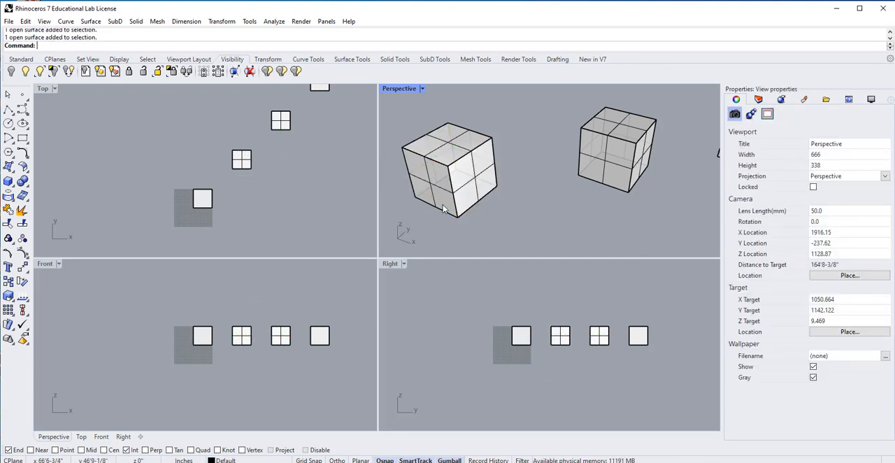
click(446, 206)
click(452, 239)
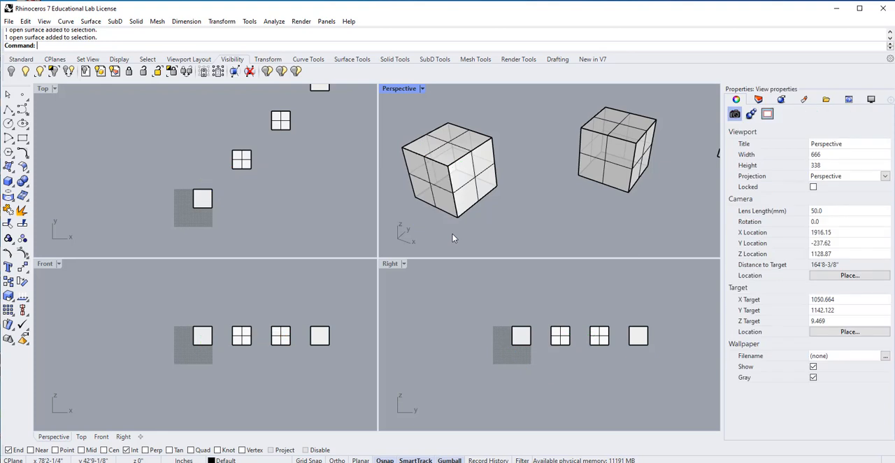
click(619, 166)
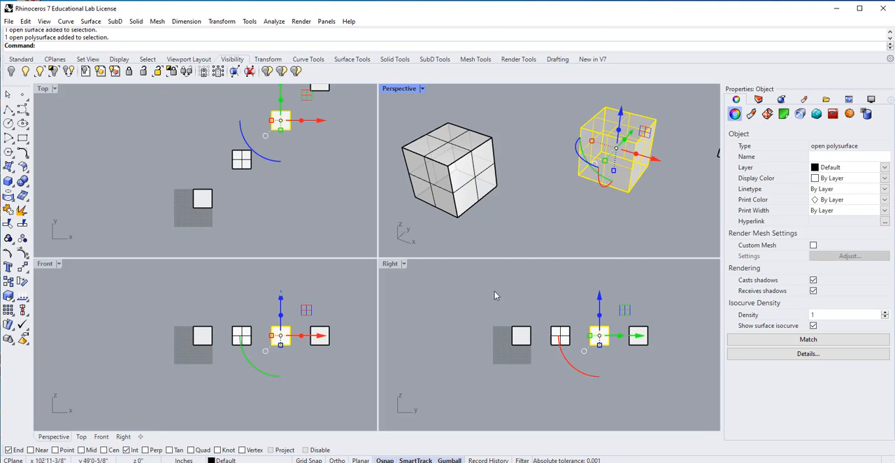
click(557, 220)
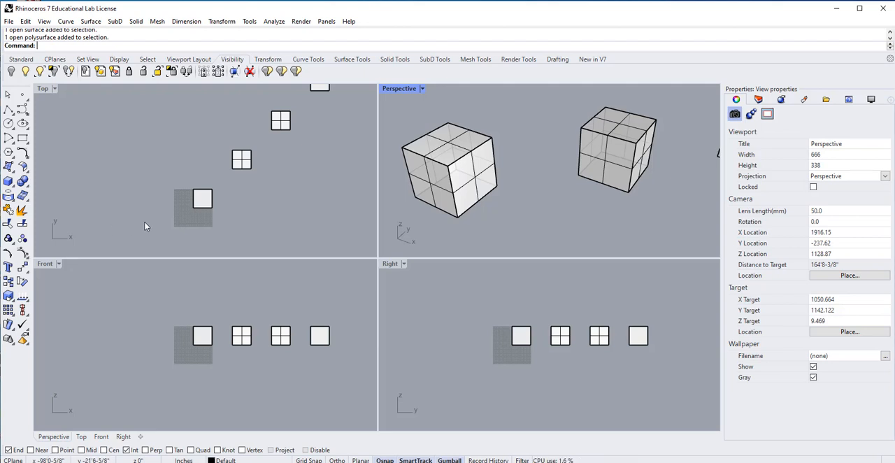
Explode the open third cube into separate surfaces.
right_drag(595, 196, 656, 235)
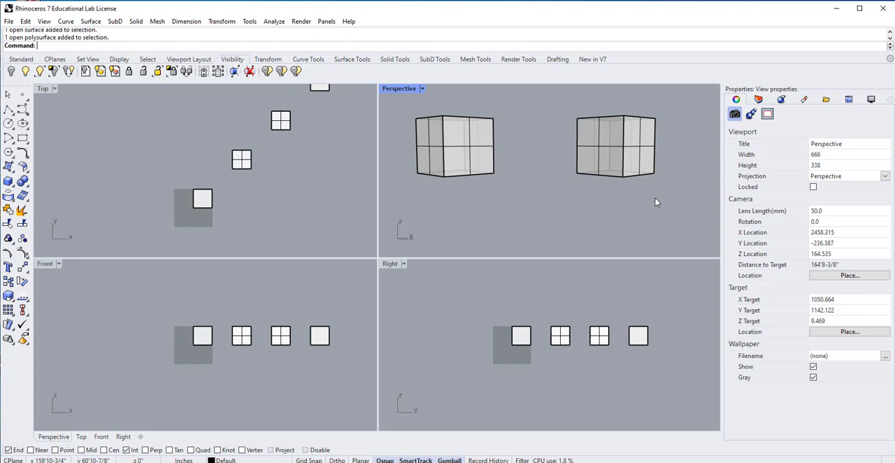
right_drag(655, 202, 627, 195)
click(608, 169)
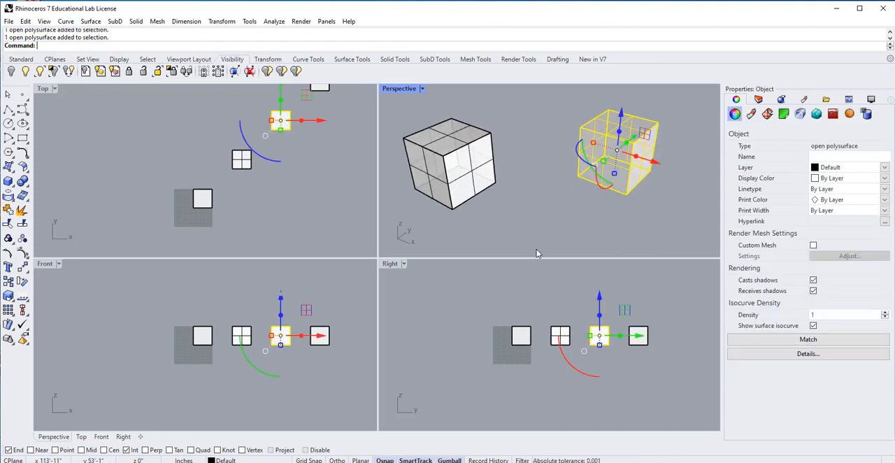
click(23, 209)
Select single side surfaces on the exploded third and second cubes to check how they are separated.
right_drag(575, 218, 579, 190)
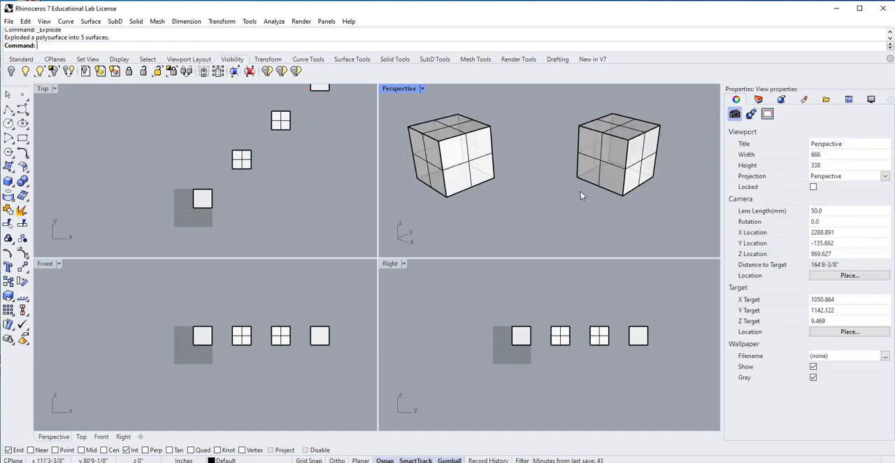
click(596, 168)
click(430, 174)
click(570, 203)
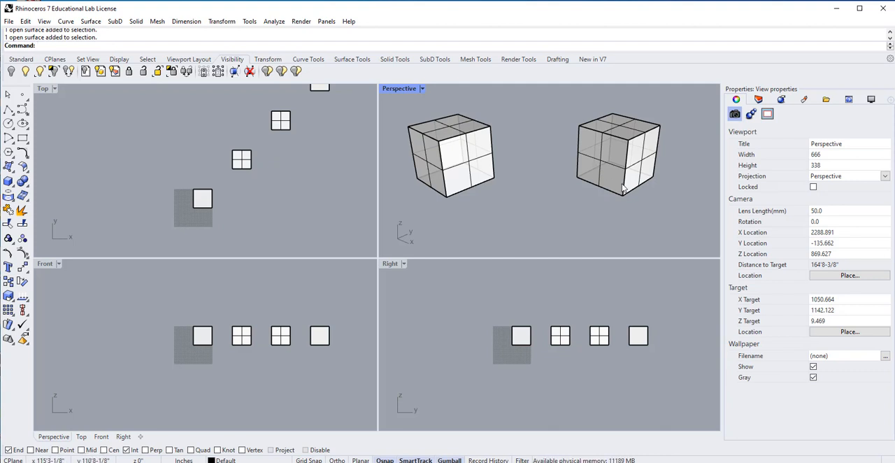
Select all five surfaces of the third cube and join them into one open polysurface.
drag(670, 98, 549, 213)
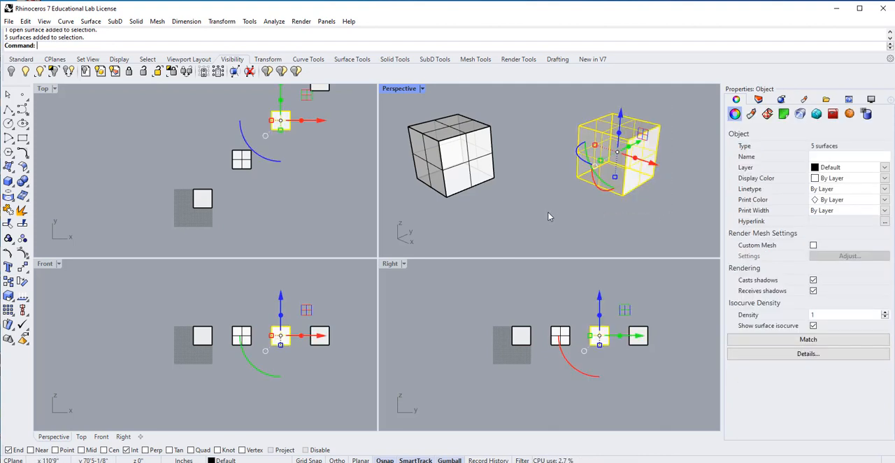
click(8, 211)
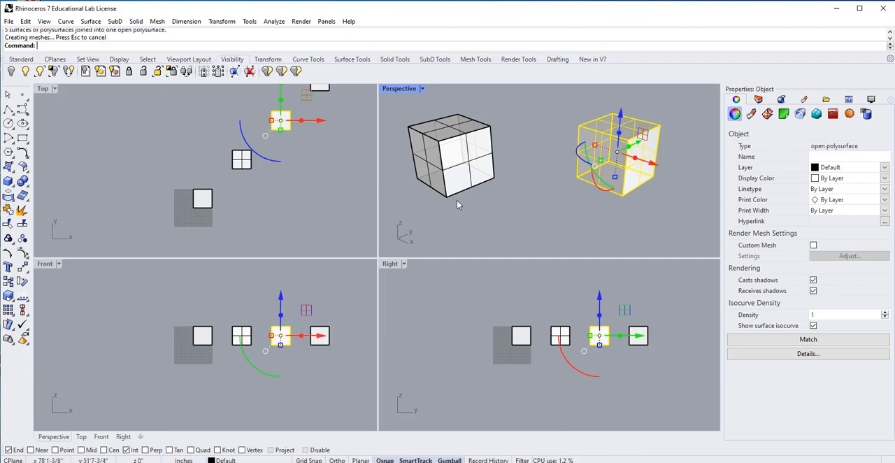
click(456, 200)
Select the rejoined third cube to check that its faces are picked together as one object.
click(602, 163)
click(663, 193)
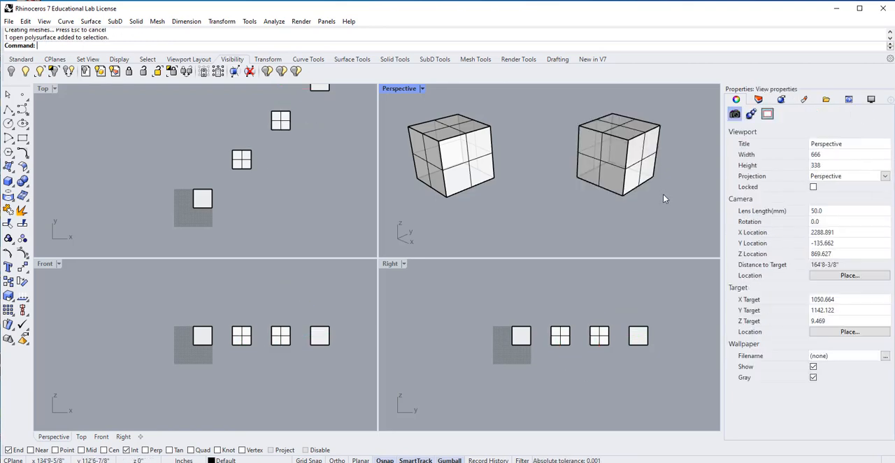
click(558, 220)
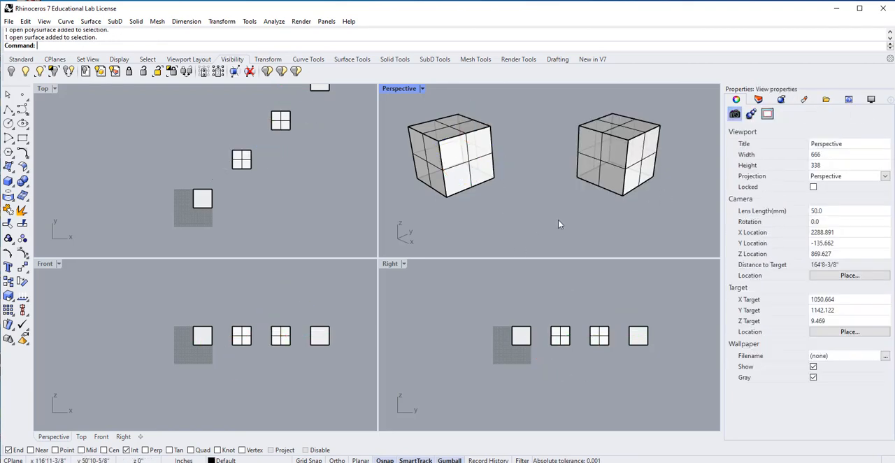
click(606, 172)
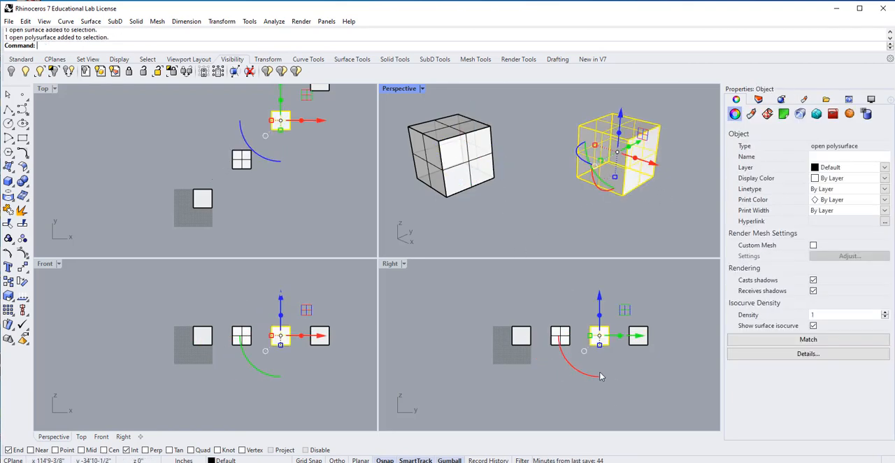
click(549, 219)
Compare separate side surfaces of the second cube with the joined third cube, examining both open bottoms from below.
right_drag(565, 221, 528, 218)
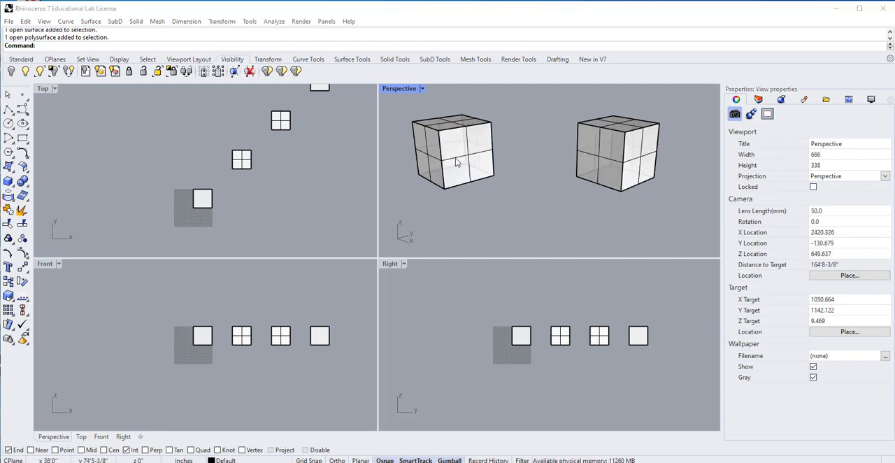
click(463, 181)
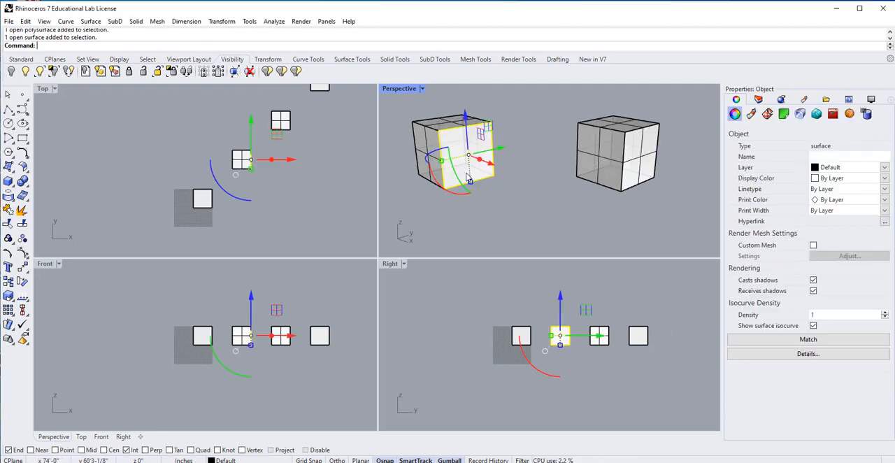
right_drag(468, 236, 469, 216)
click(429, 139)
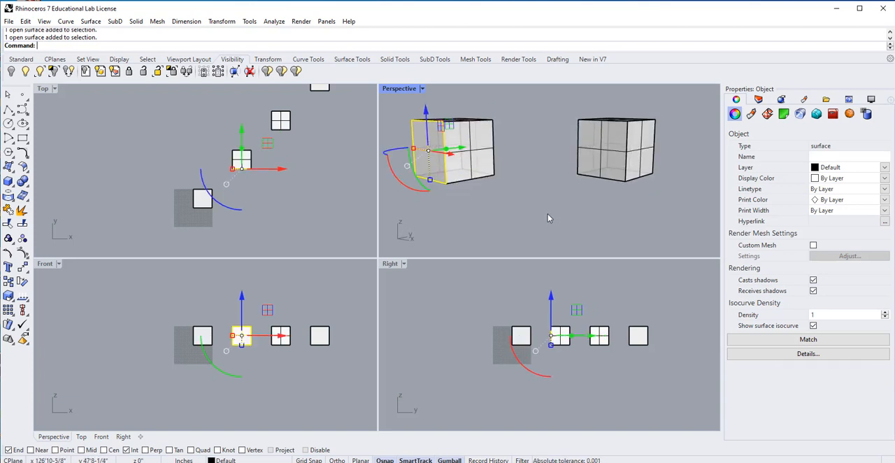
click(536, 207)
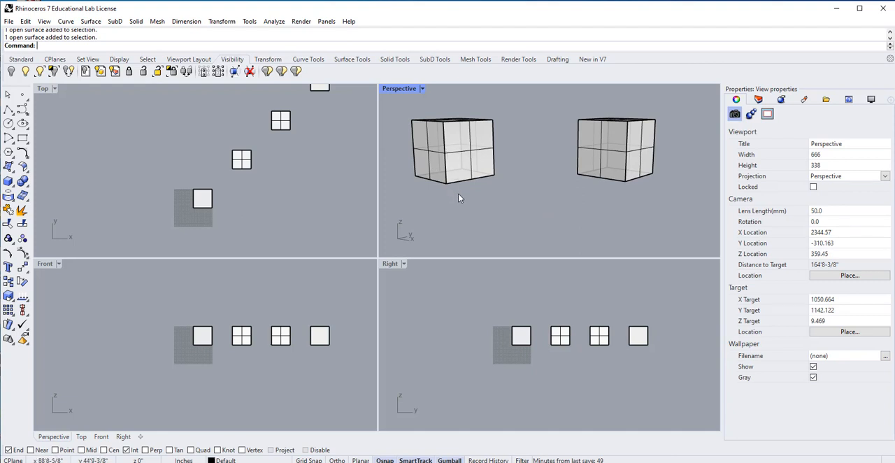
click(610, 147)
right_drag(610, 146, 600, 132)
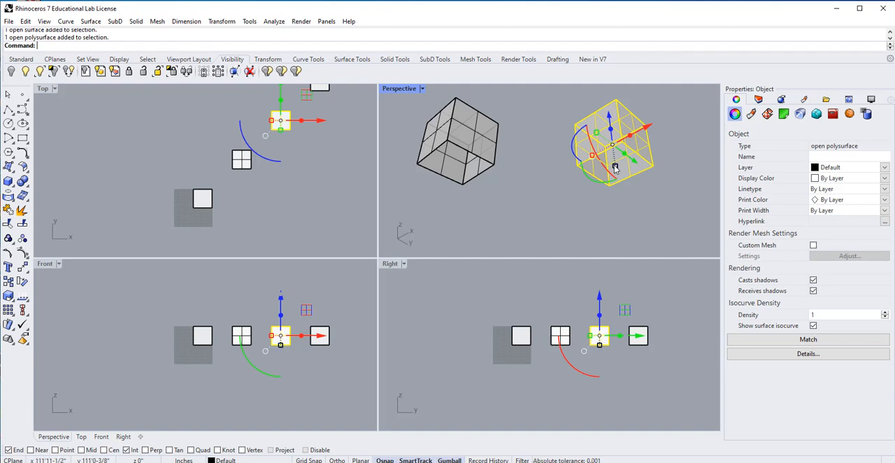
right_drag(564, 190, 552, 231)
click(583, 249)
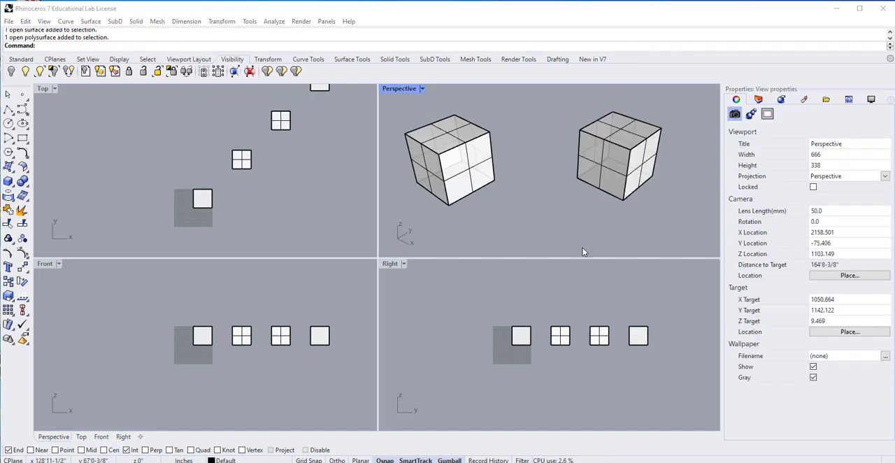
Examine the row of four cubes from several angles, comparing the two opened boxes with the closed ones.
scroll(601, 218, down, 5)
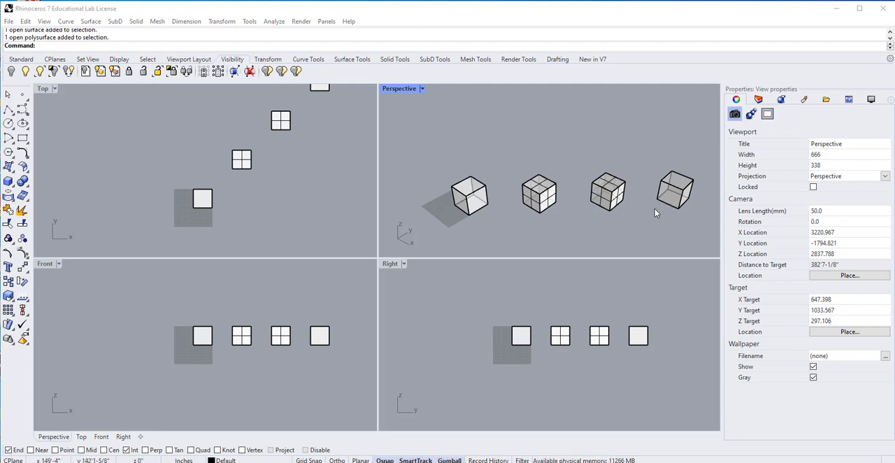
right_drag(591, 217, 575, 177)
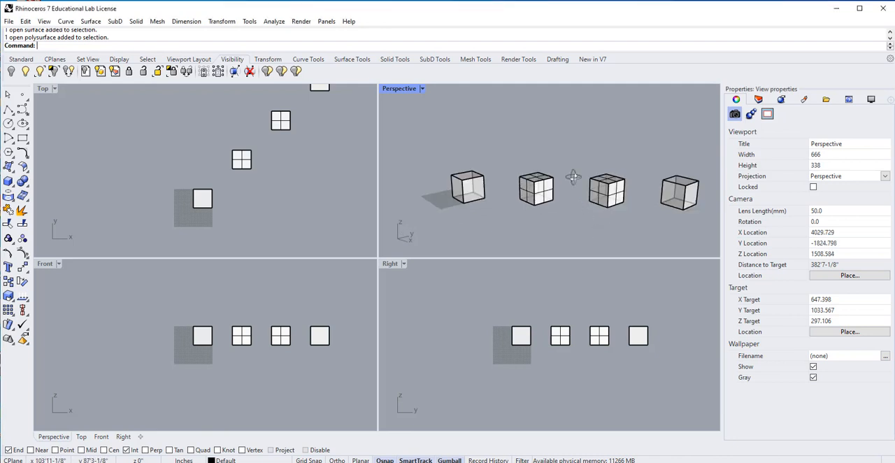
scroll(563, 216, up, 4)
right_click(563, 217)
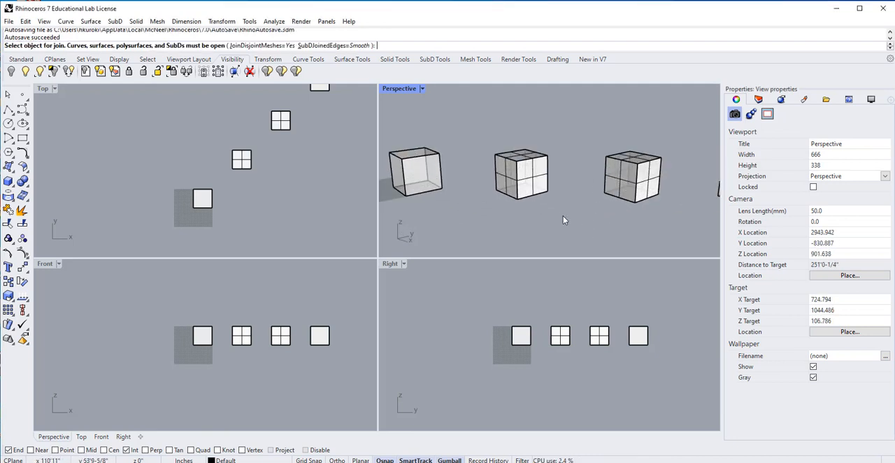
scroll(568, 208, up, 4)
scroll(580, 207, down, 4)
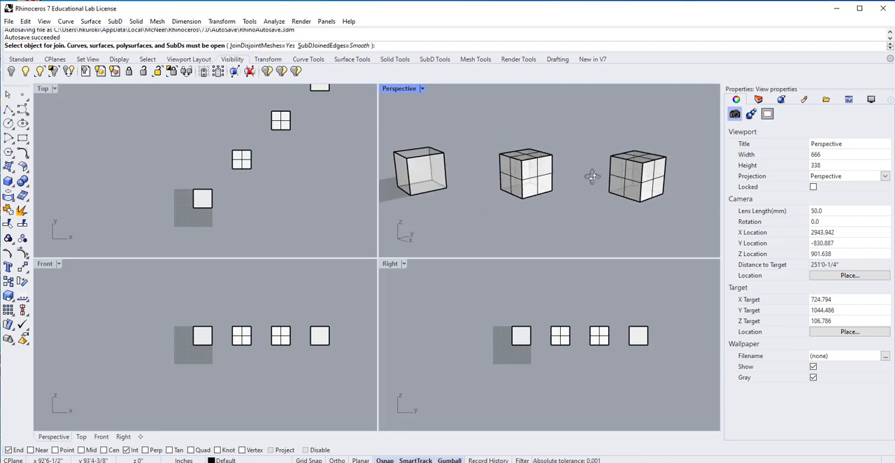
right_drag(580, 207, 600, 219)
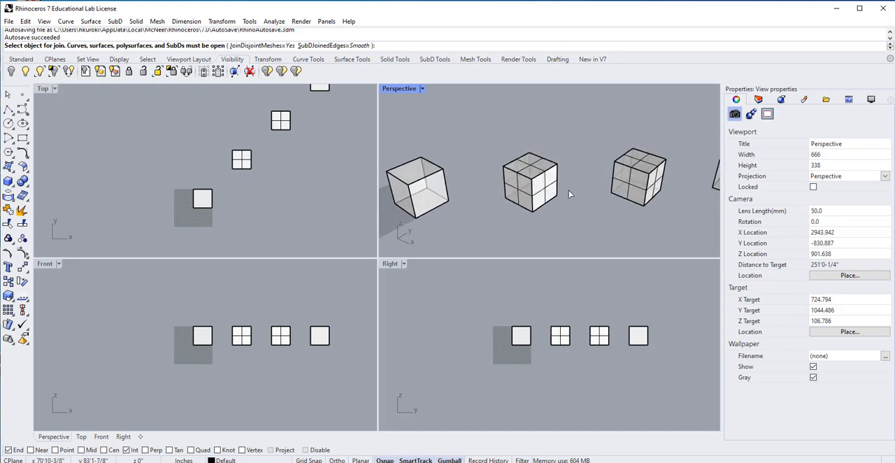
right_drag(569, 190, 512, 209)
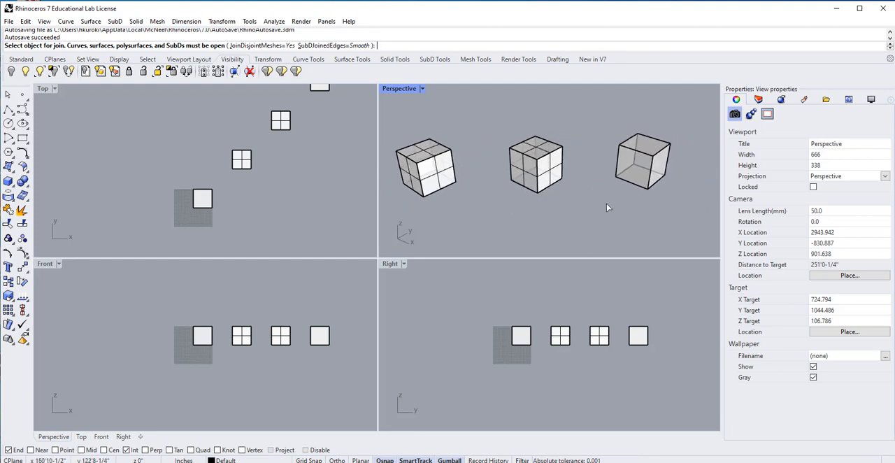
scroll(612, 205, down, 5)
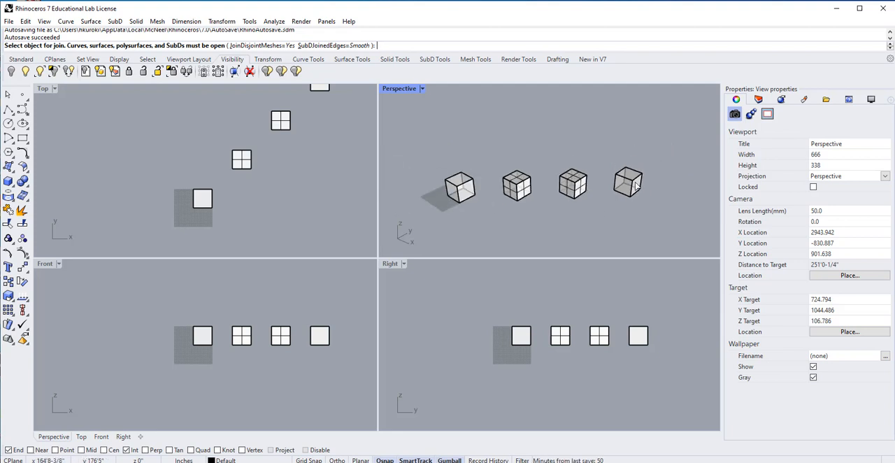
key(Escape)
Copy the fourth cube to the end of the row, from the third cube's bottom corner to the matching corner of the fourth.
click(631, 196)
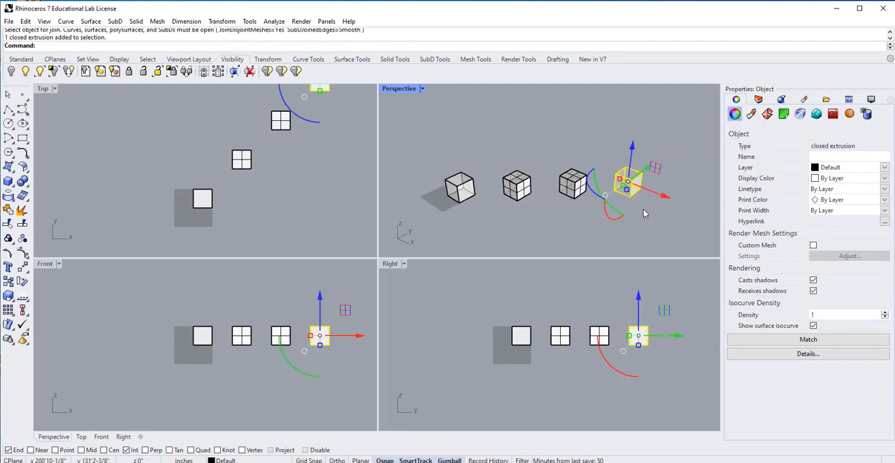
click(638, 215)
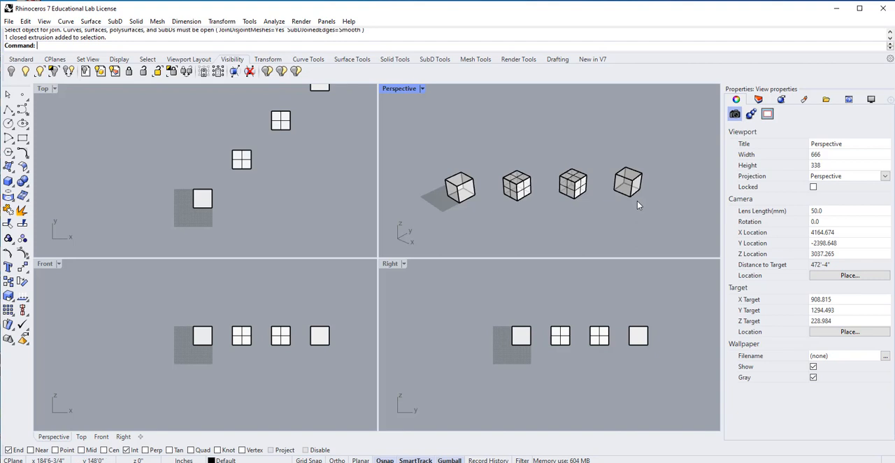
text(Copy)
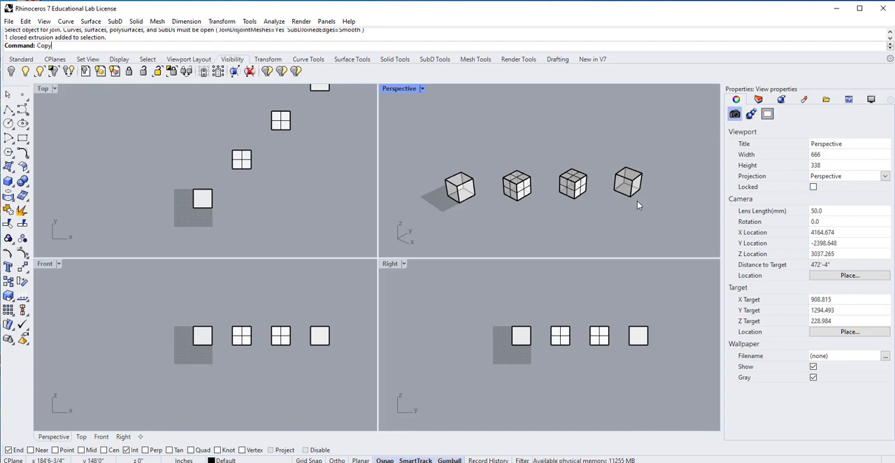
key(Return)
click(638, 188)
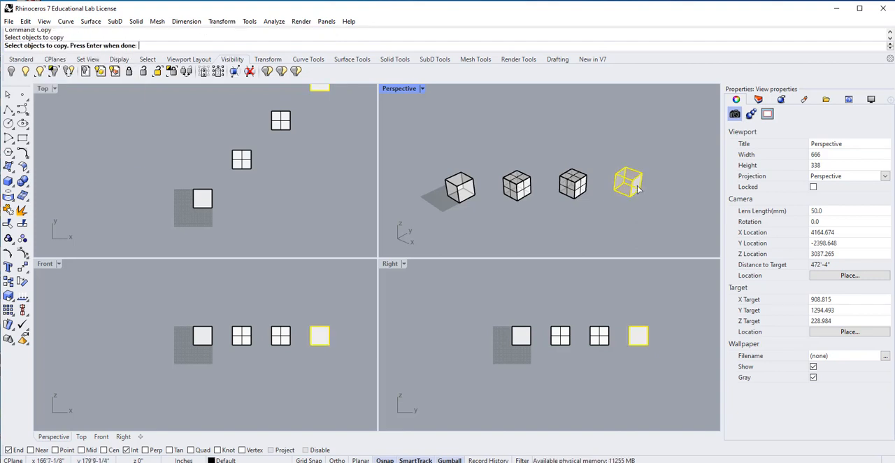
key(Return)
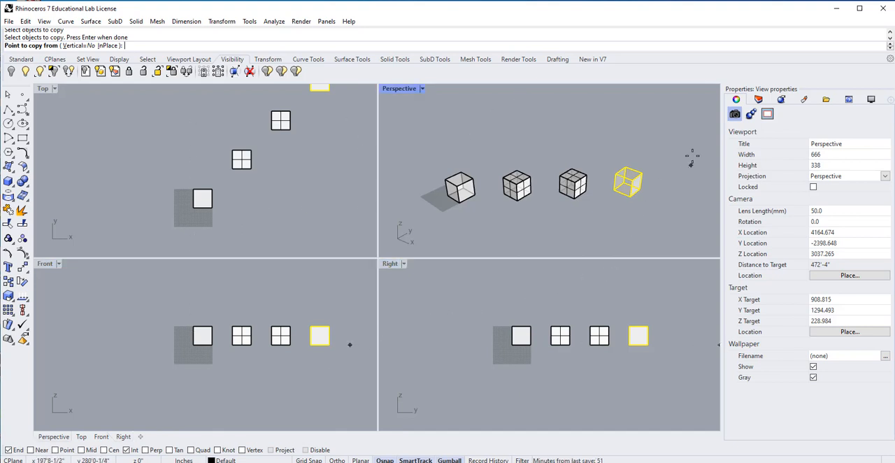
scroll(692, 180, up, 3)
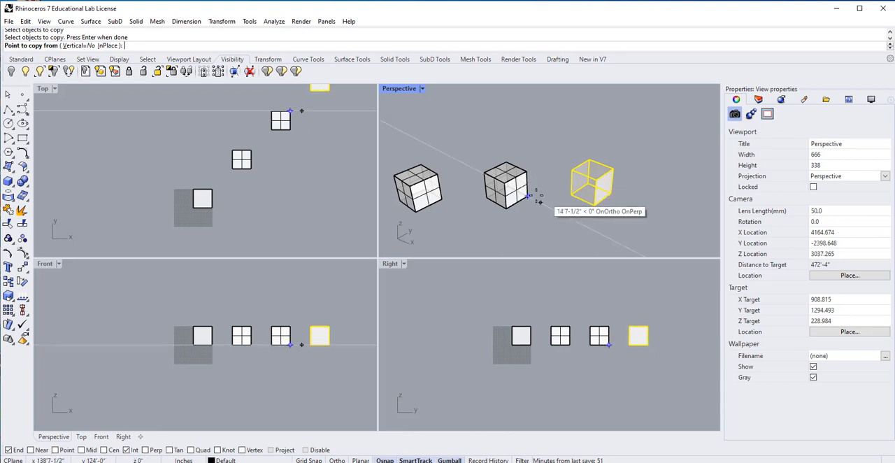
scroll(528, 198, up, 2)
scroll(531, 200, down, 2)
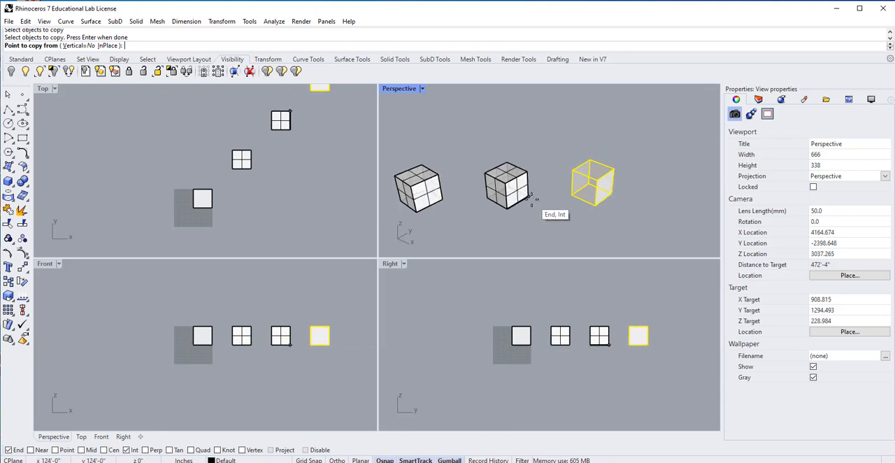
scroll(610, 210, up, 2)
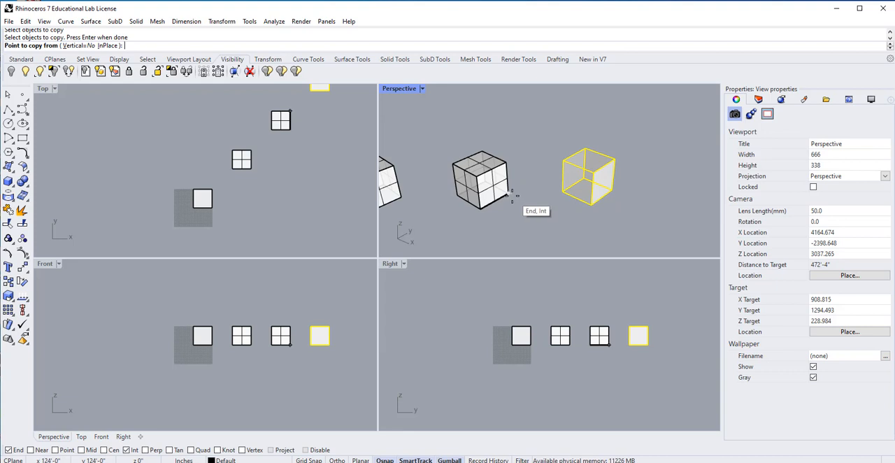
click(511, 197)
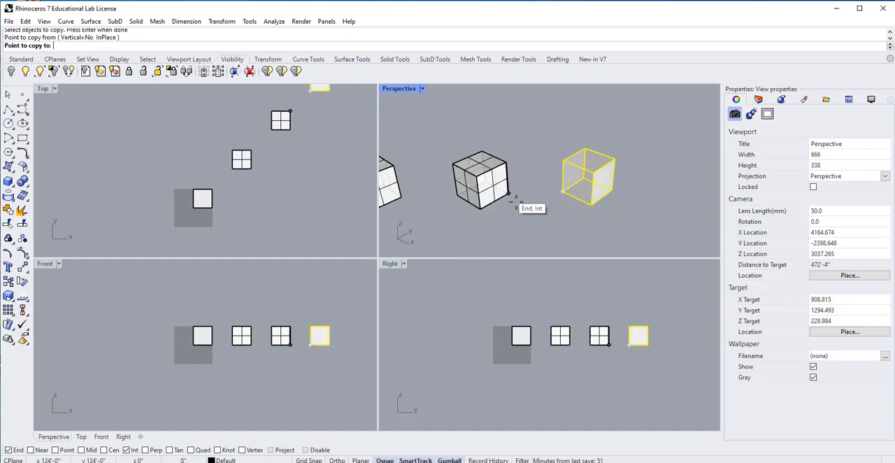
click(613, 189)
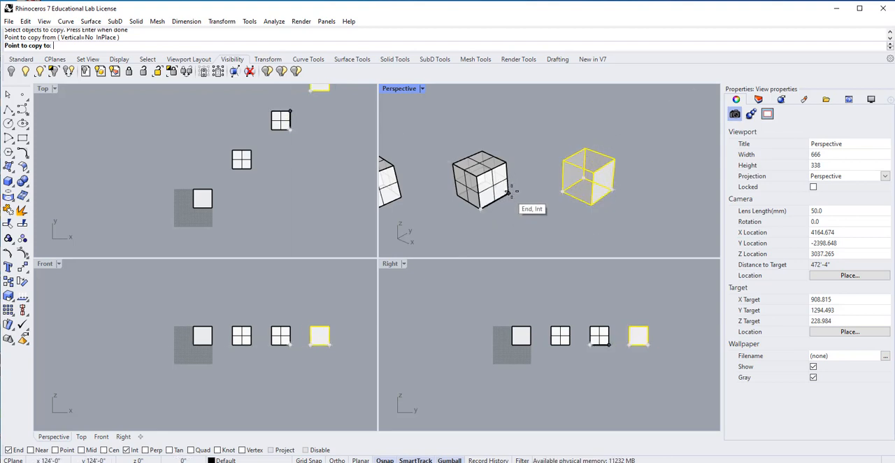
click(611, 189)
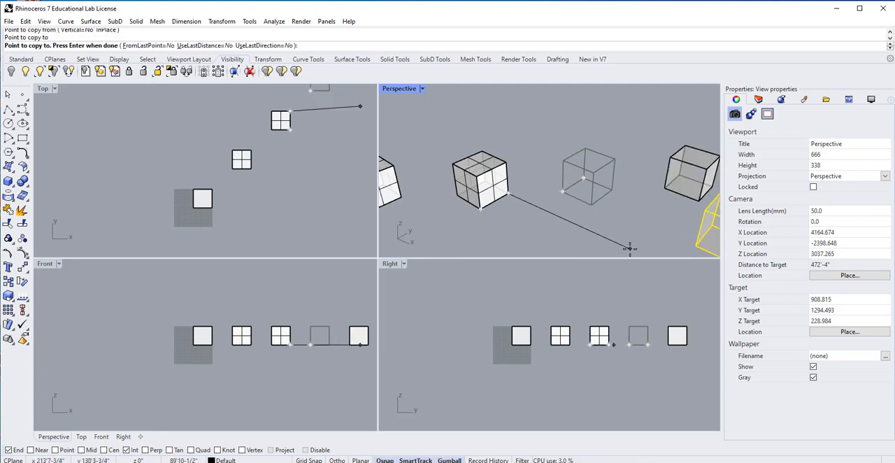
key(Return)
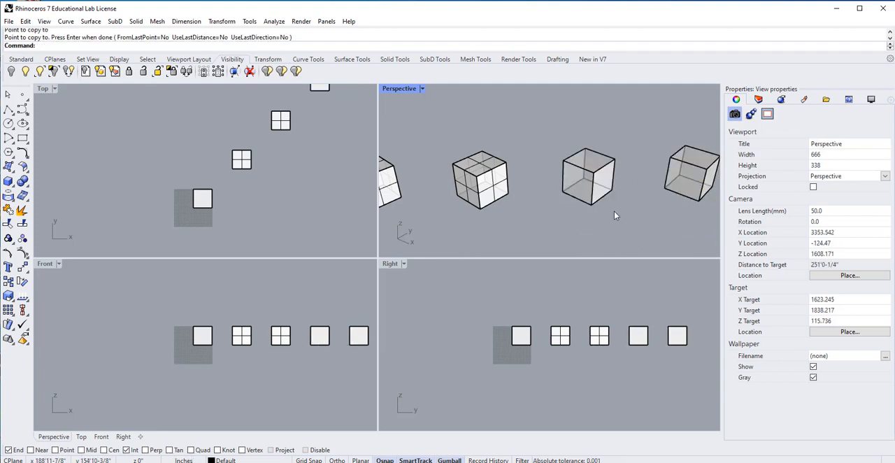
scroll(610, 214, down, 2)
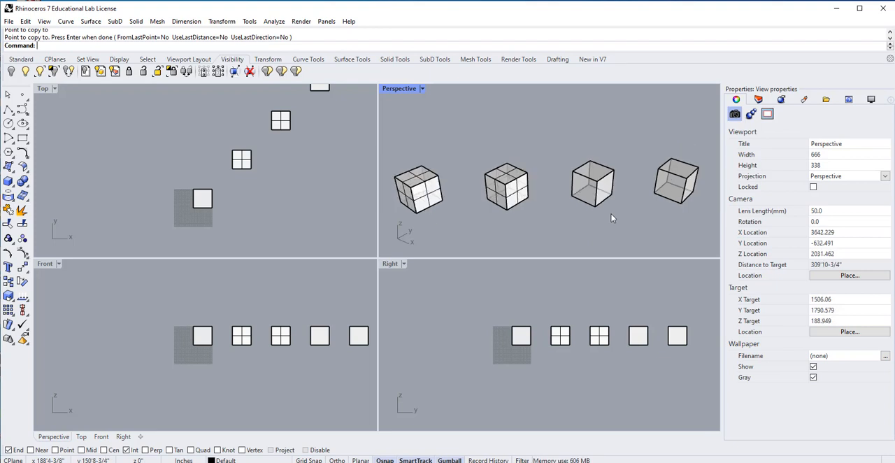
scroll(619, 214, down, 2)
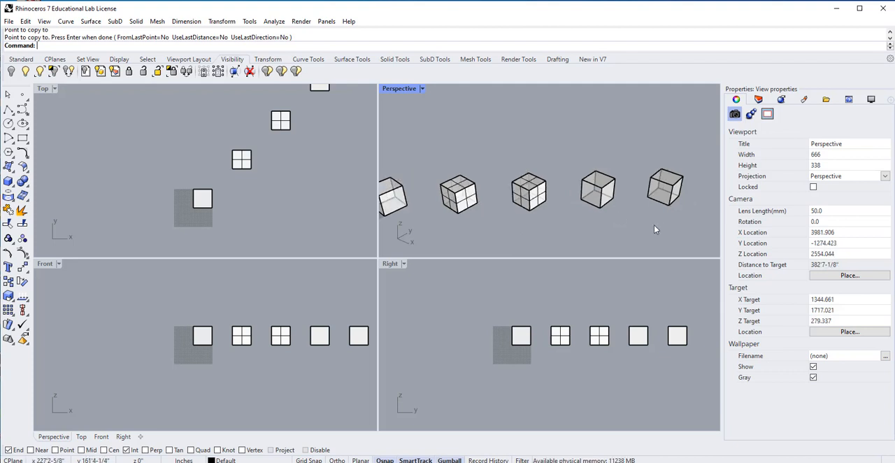
text(ove)
key(Return)
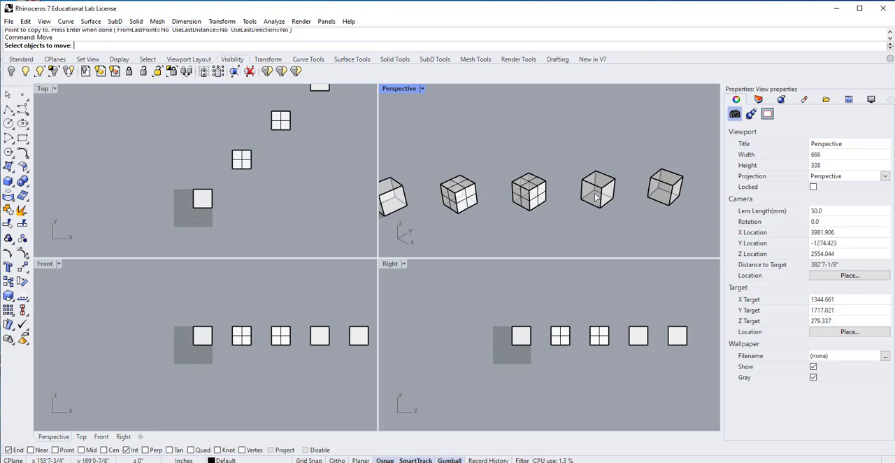
click(663, 198)
key(Return)
click(614, 198)
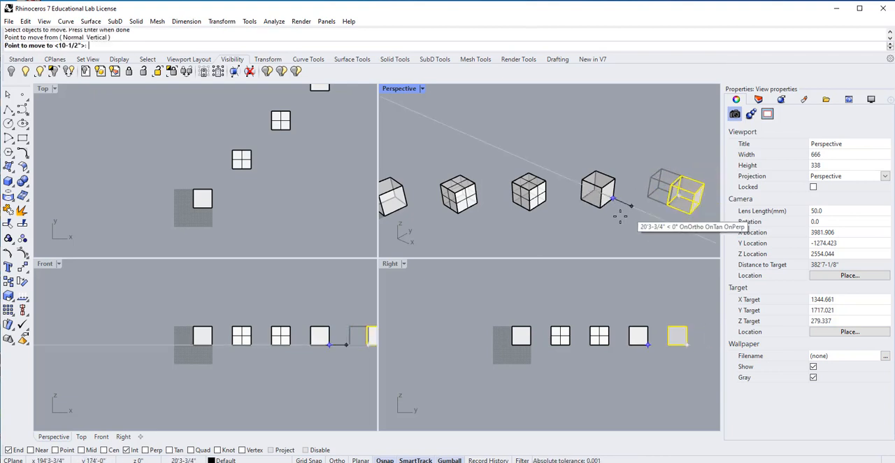
key(Escape)
Try to move the fifth cube outward by the gap between the fourth cube's bottom corner and the fifth cube's nearest bottom corner.
key(Return)
click(665, 198)
key(Return)
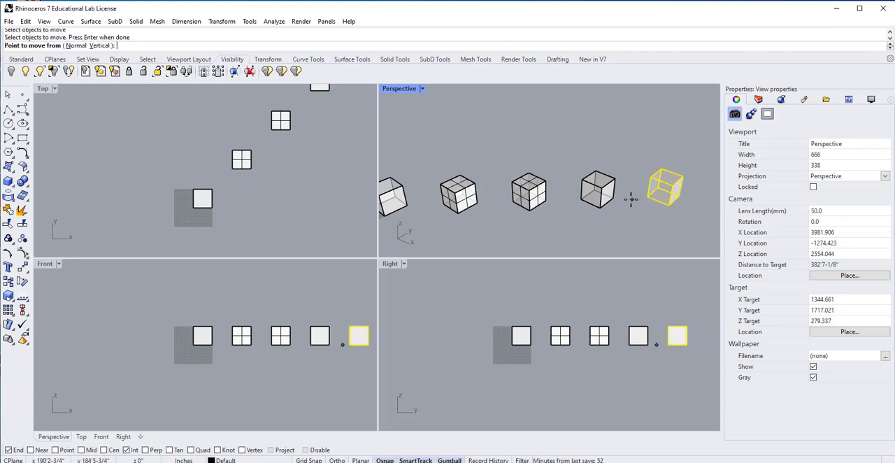
click(615, 198)
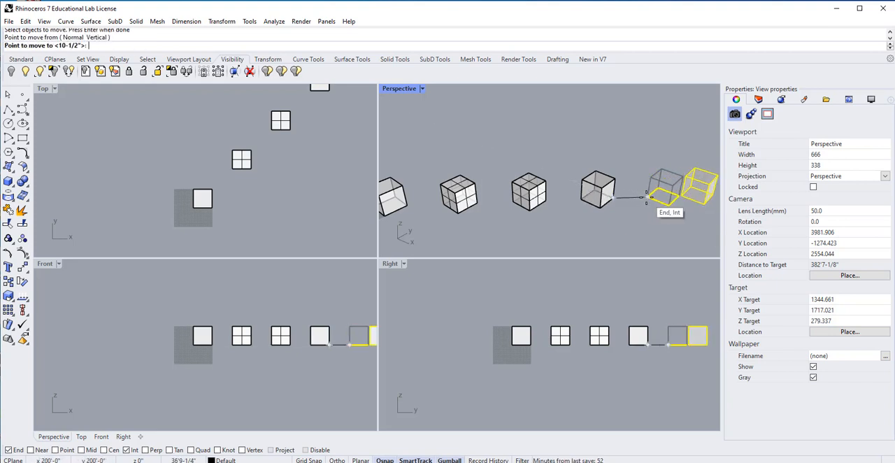
click(646, 198)
Undo the last move of the fifth cube and clear the selection.
key(Return)
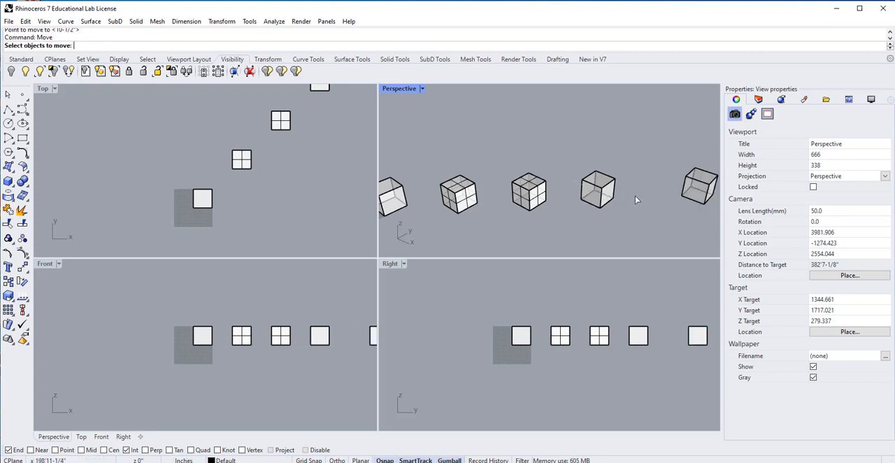
key(ctrl+z)
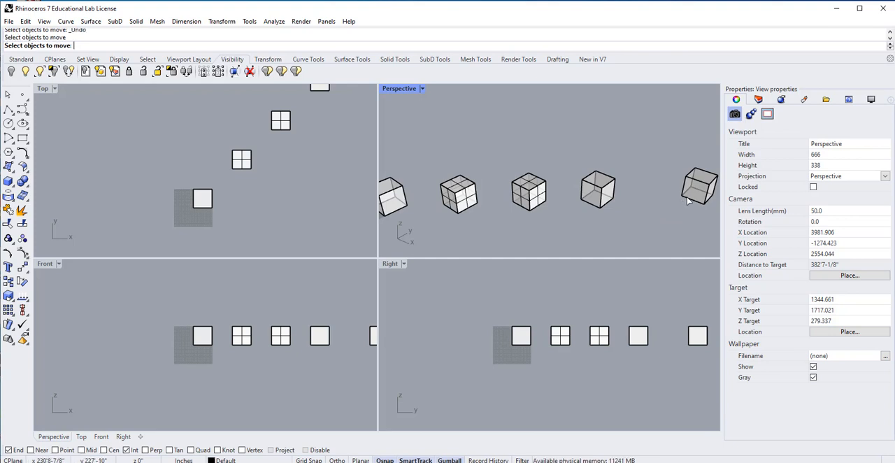
key(ctrl+z)
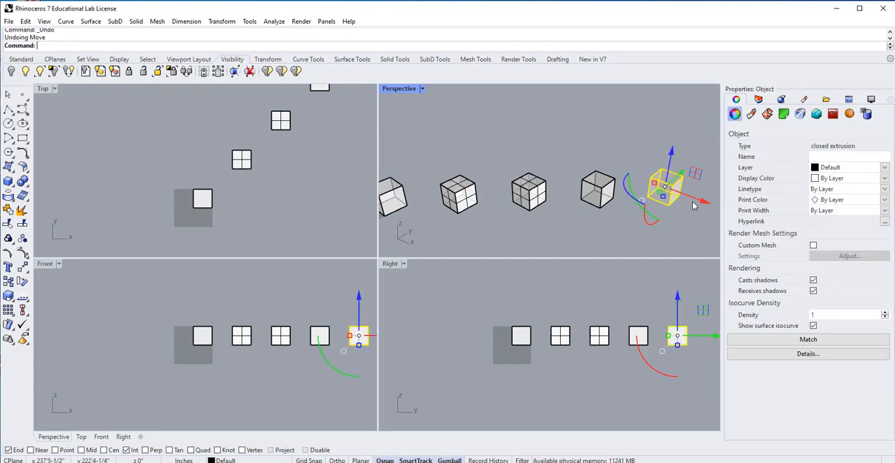
key(Escape)
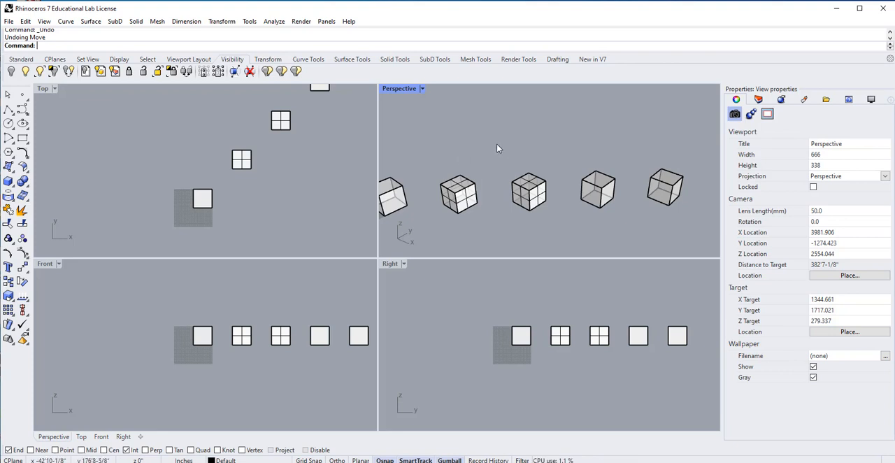
Select the fourth cube to check its object type, and clear the selection.
right_drag(562, 198, 538, 209)
click(605, 189)
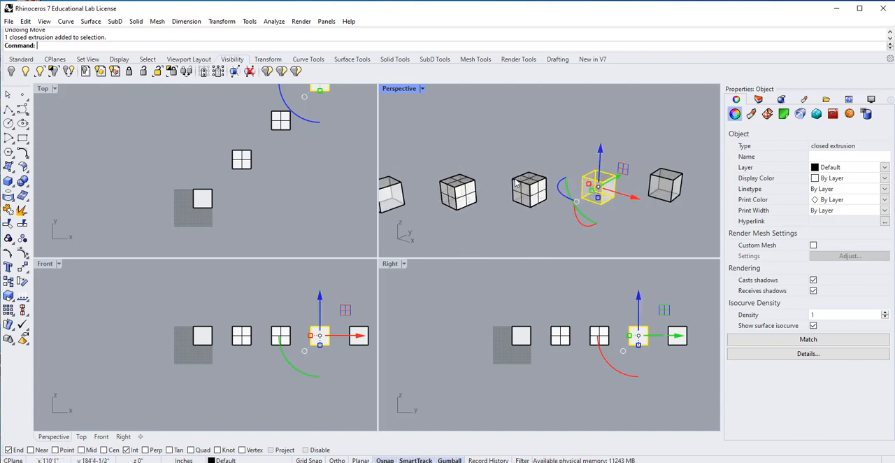
click(493, 155)
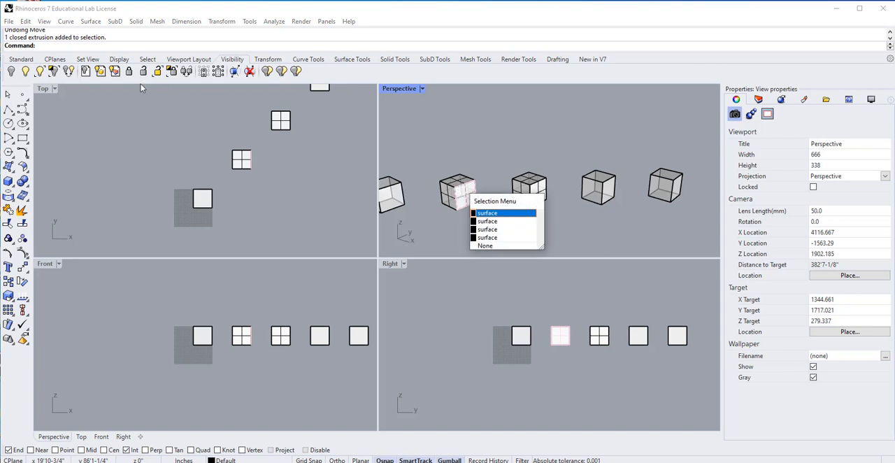
Select a side surface of the second cube and zoom the Perspective view to the selection.
click(19, 62)
click(21, 60)
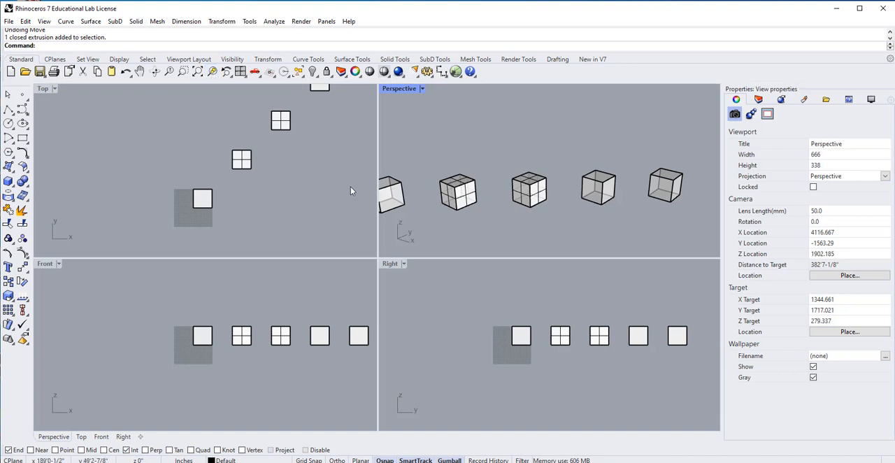
click(211, 71)
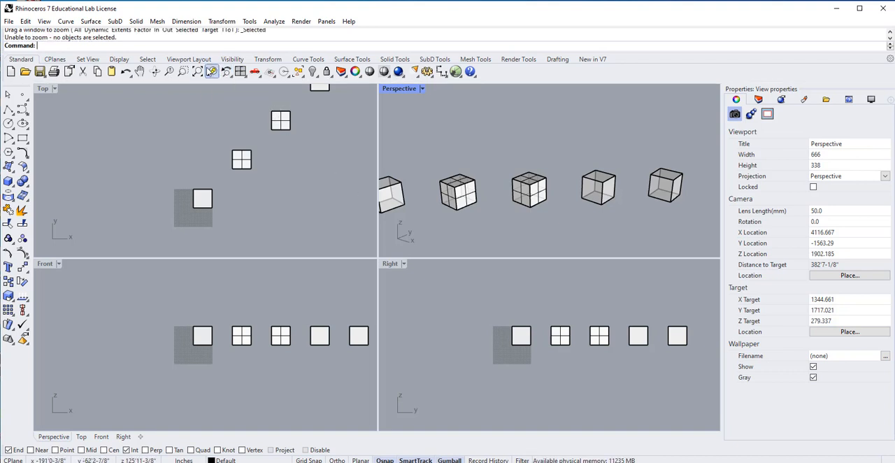
click(450, 182)
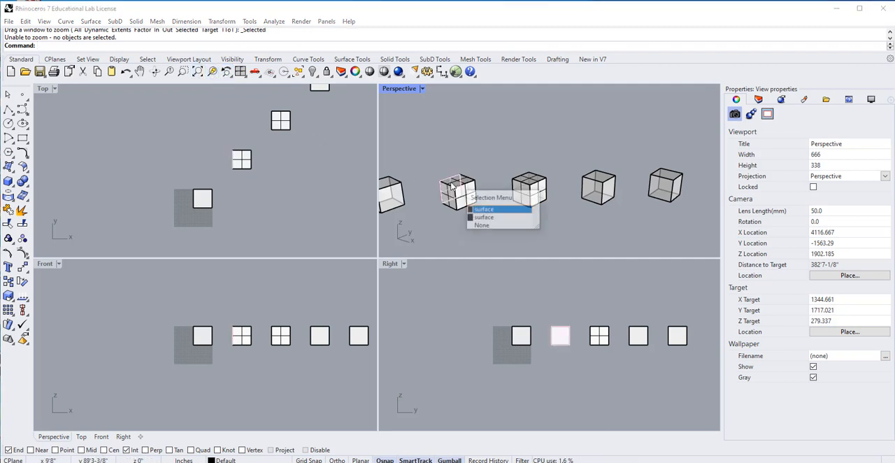
click(215, 70)
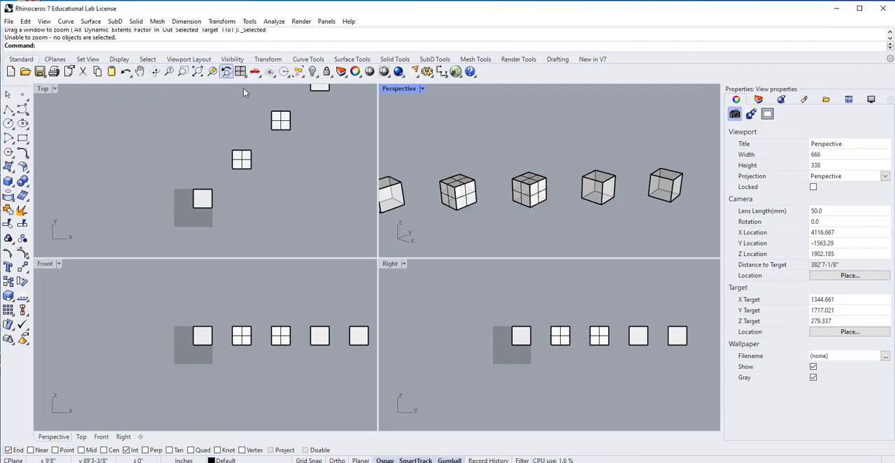
click(475, 198)
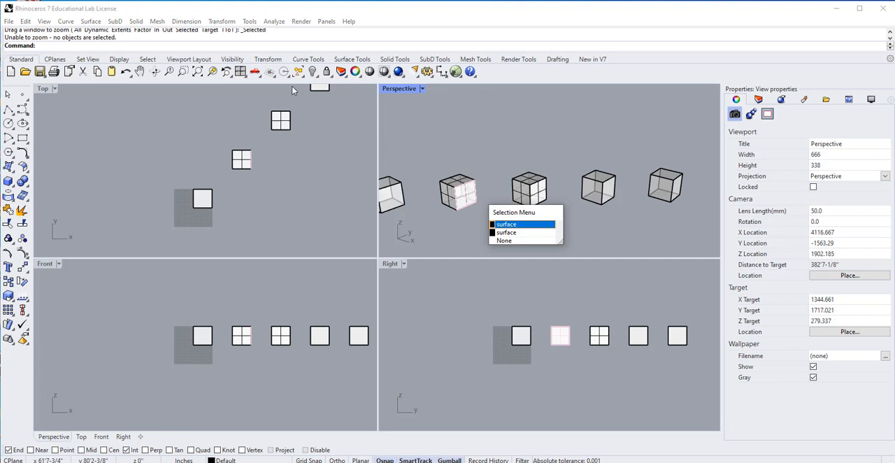
click(214, 71)
scroll(436, 205, up, 8)
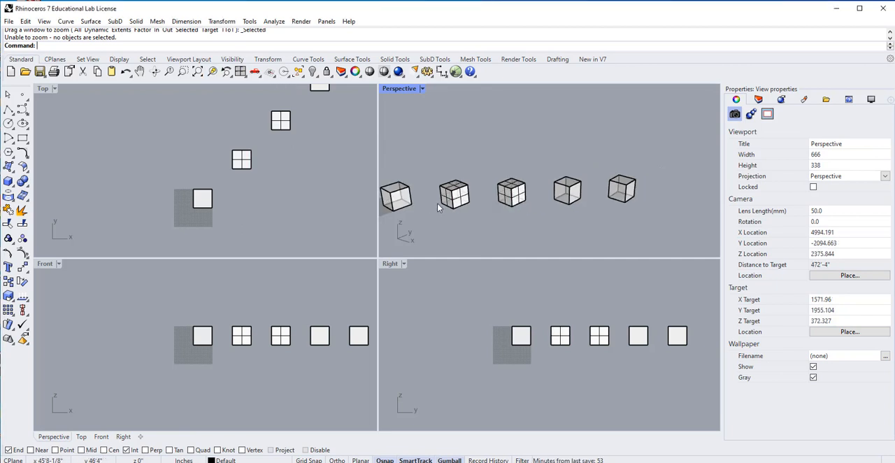
click(473, 196)
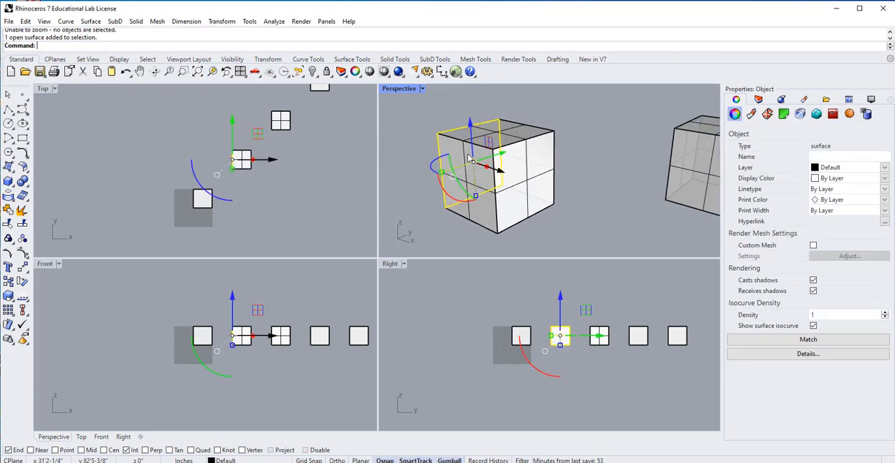
Select the joined third cube in the Top view and zoom to it, keeping the neighbouring cubes in sight.
click(275, 205)
click(202, 199)
click(280, 121)
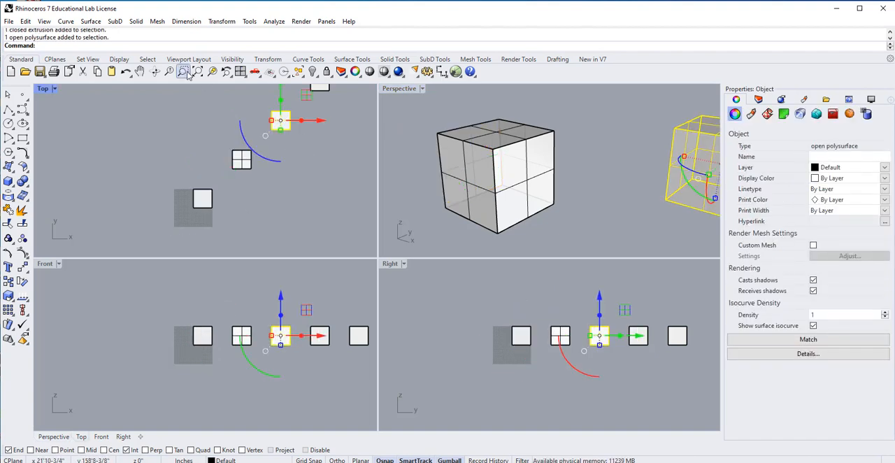
click(211, 71)
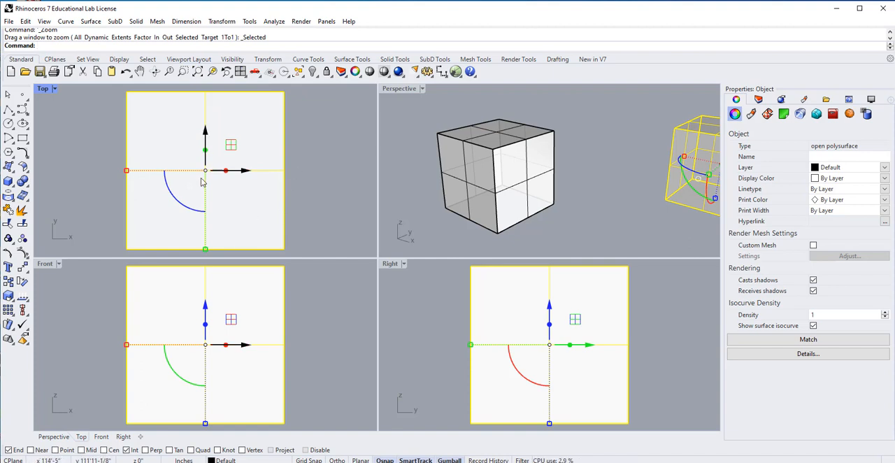
scroll(250, 208, down, 2)
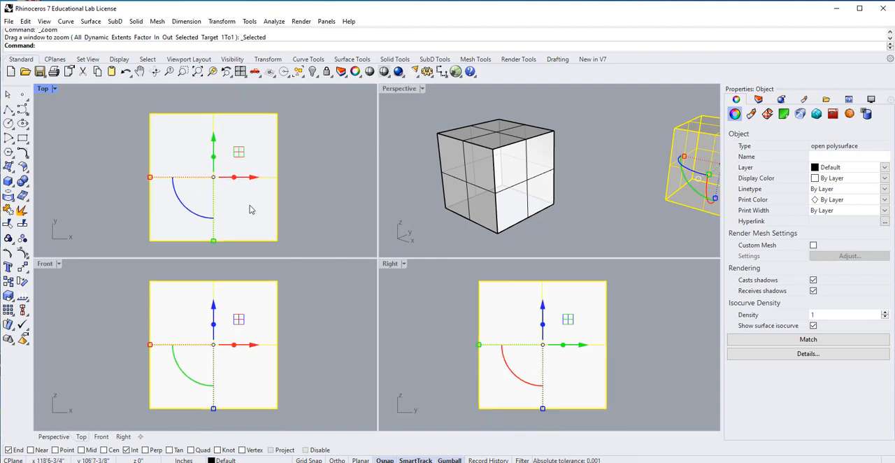
scroll(249, 207, down, 5)
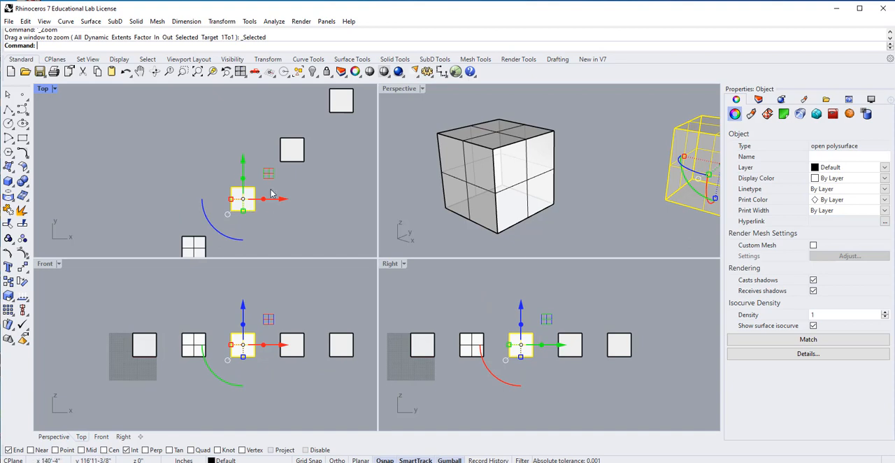
Select the fifth cube in the Top view, zoom the Top, Front and Right views to it, and clear the selection.
click(341, 102)
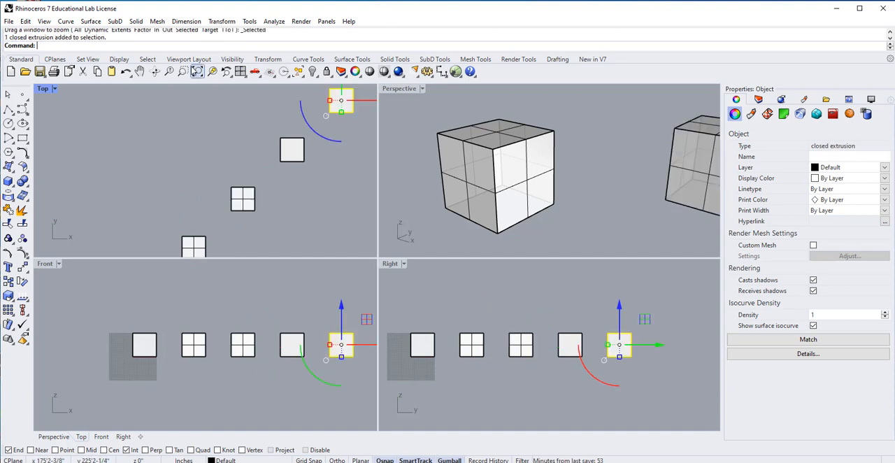
click(197, 72)
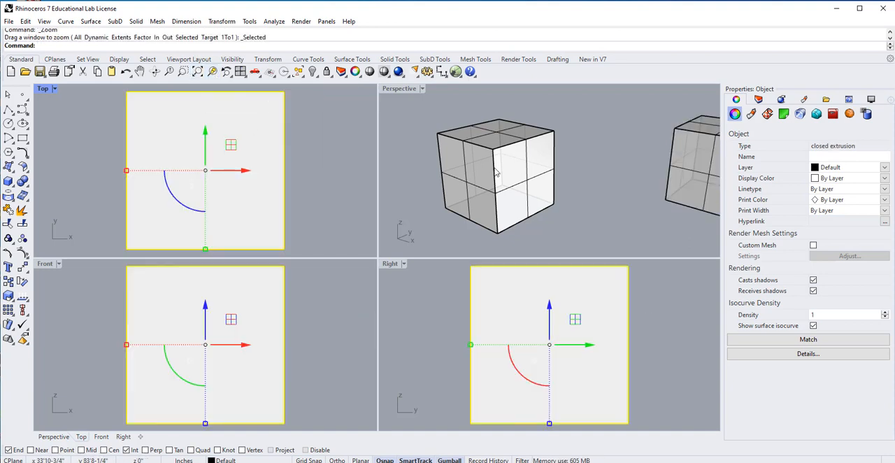
click(560, 196)
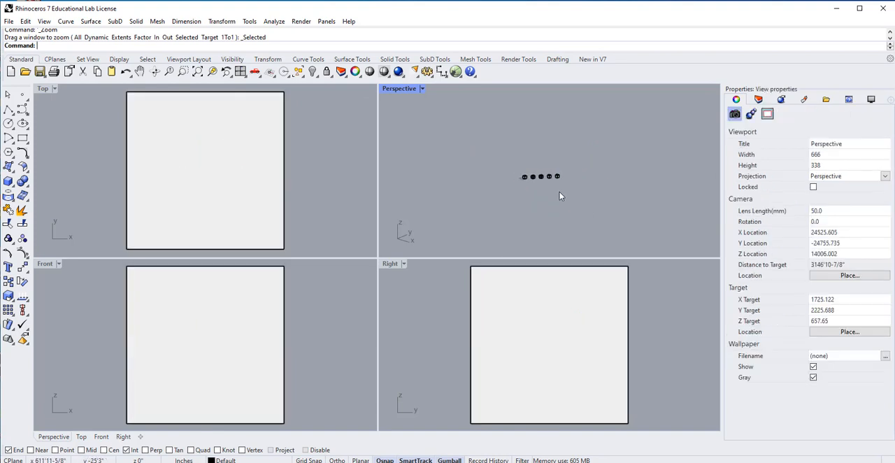
Select the first cube of the row in the Perspective view and zoom to it, keeping the second cube in sight.
click(525, 177)
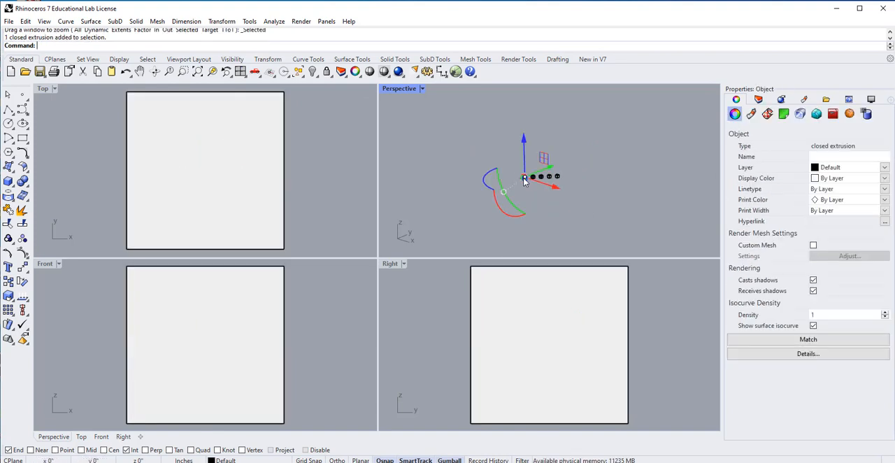
click(225, 72)
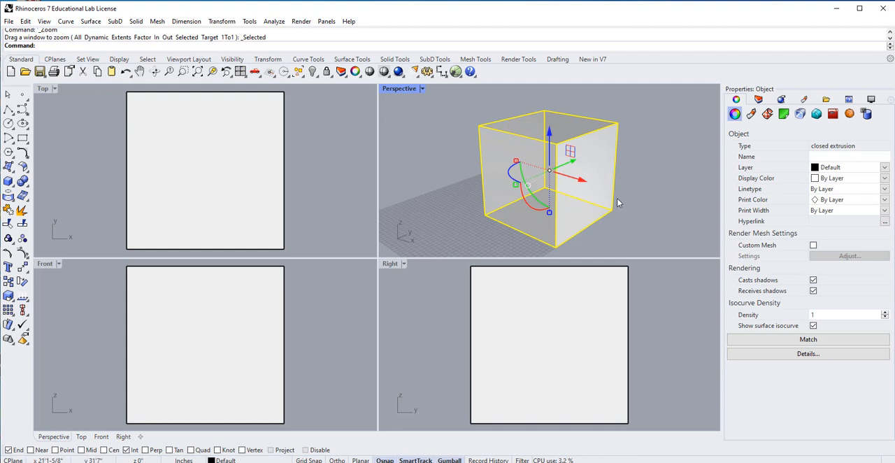
scroll(617, 198, down, 4)
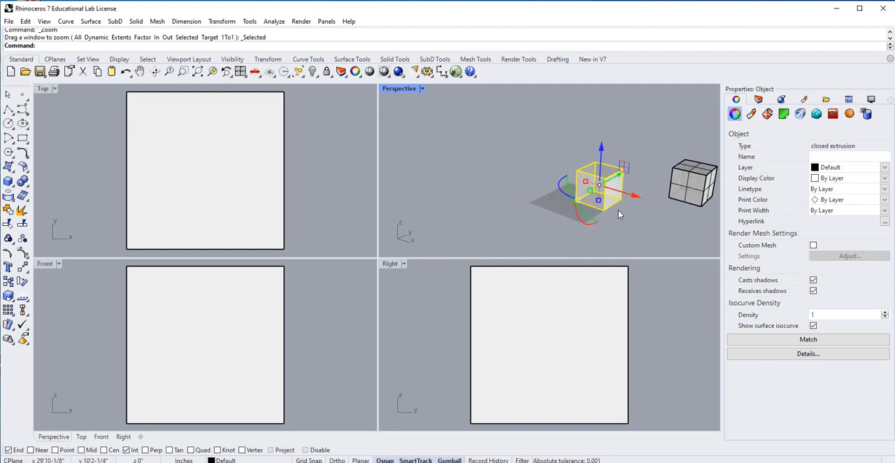